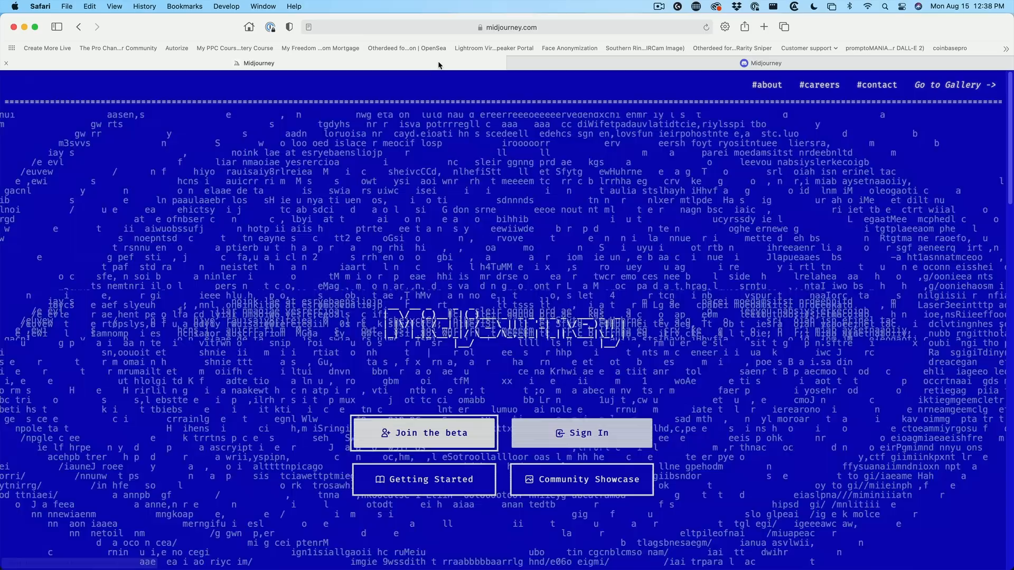
Step: Switch to the Midjourney website tab and open the Community Feed
left_click(440, 63)
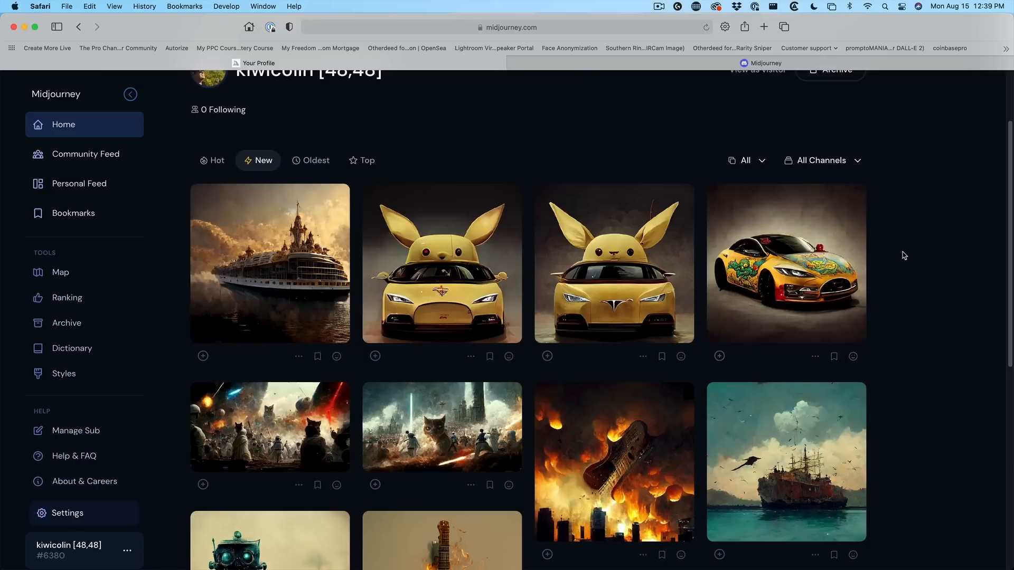
left_click_drag(453, 312, 666, 284)
left_click(65, 155)
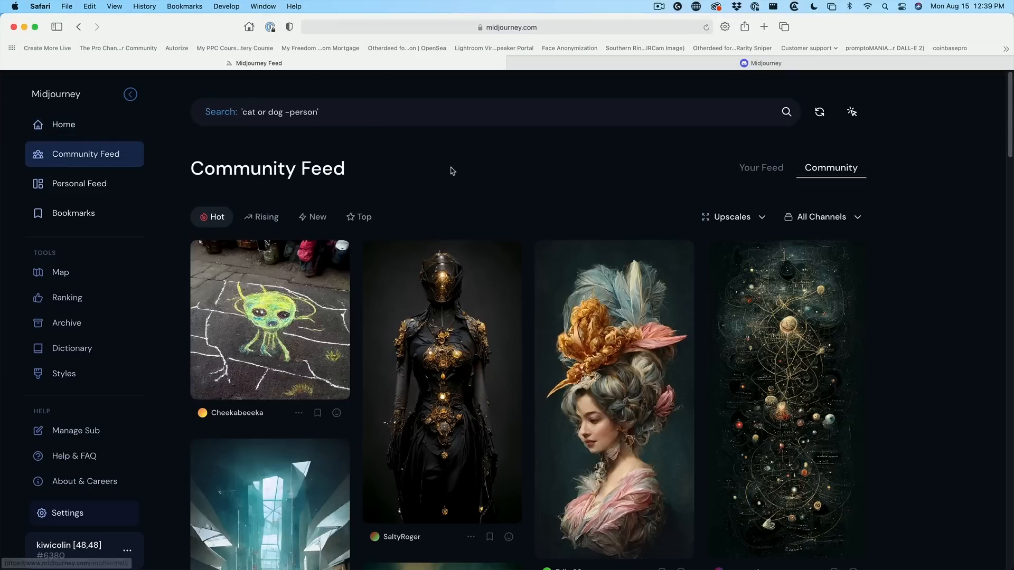
scroll(509, 197, "down", 2)
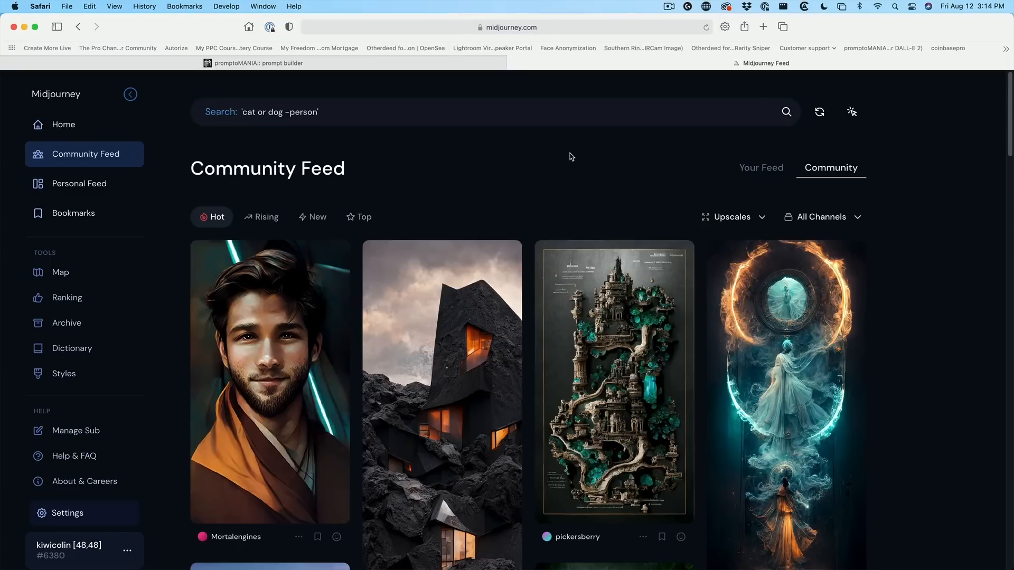
Step: Go to Discord from the account menu on the Midjourney site
mouse_move(771, 314)
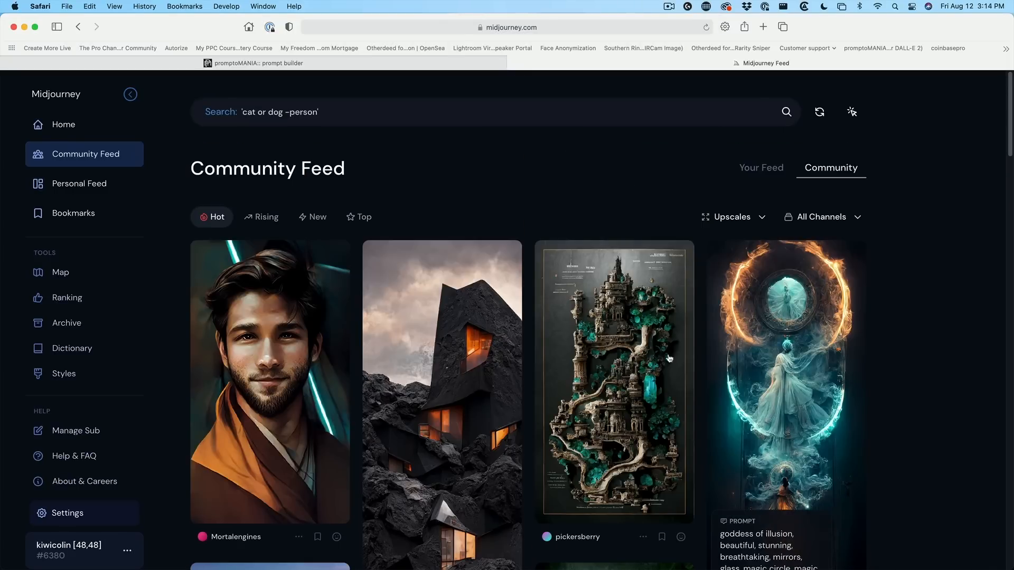
mouse_move(639, 360)
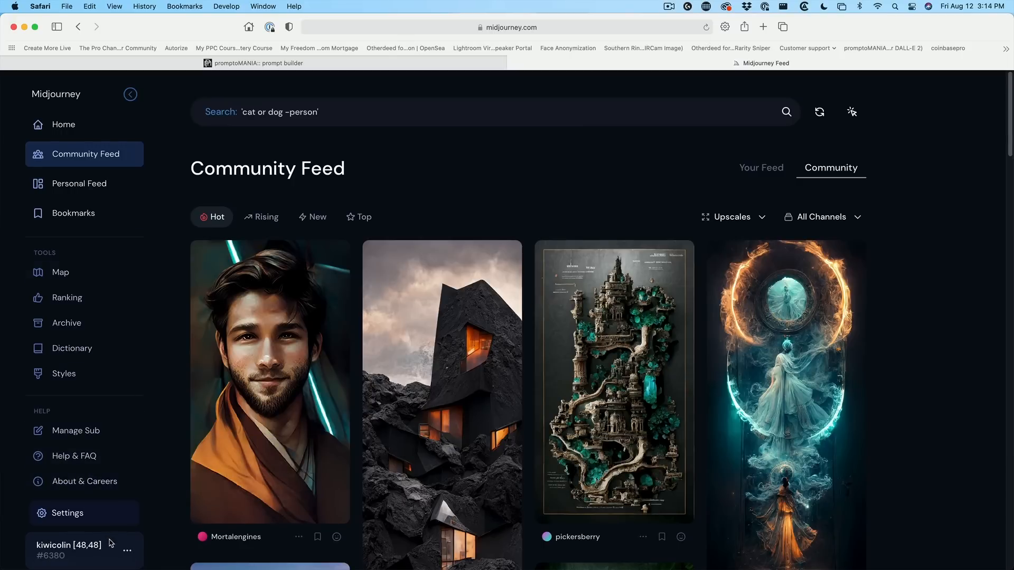
left_click(128, 554)
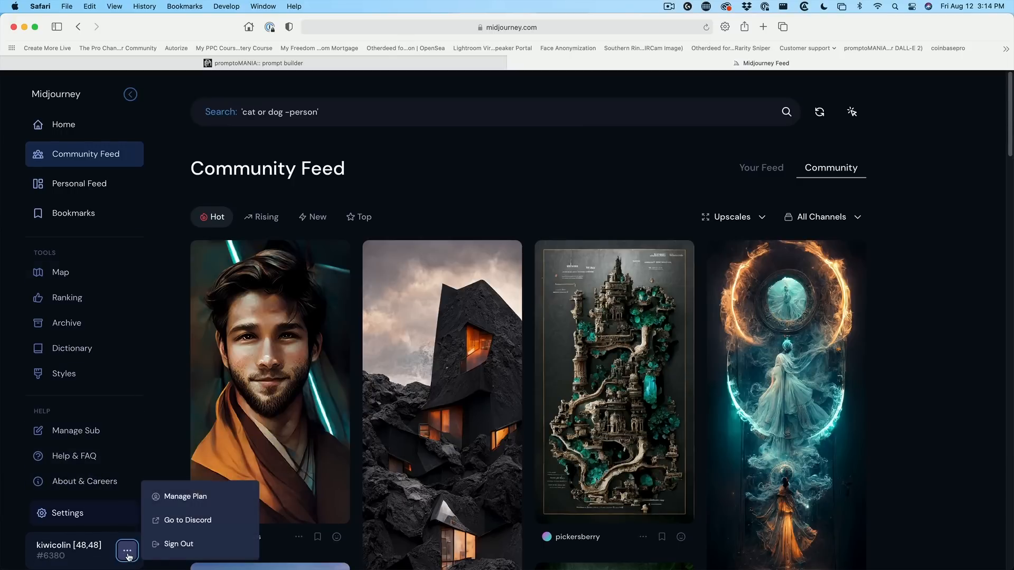
left_click(169, 520)
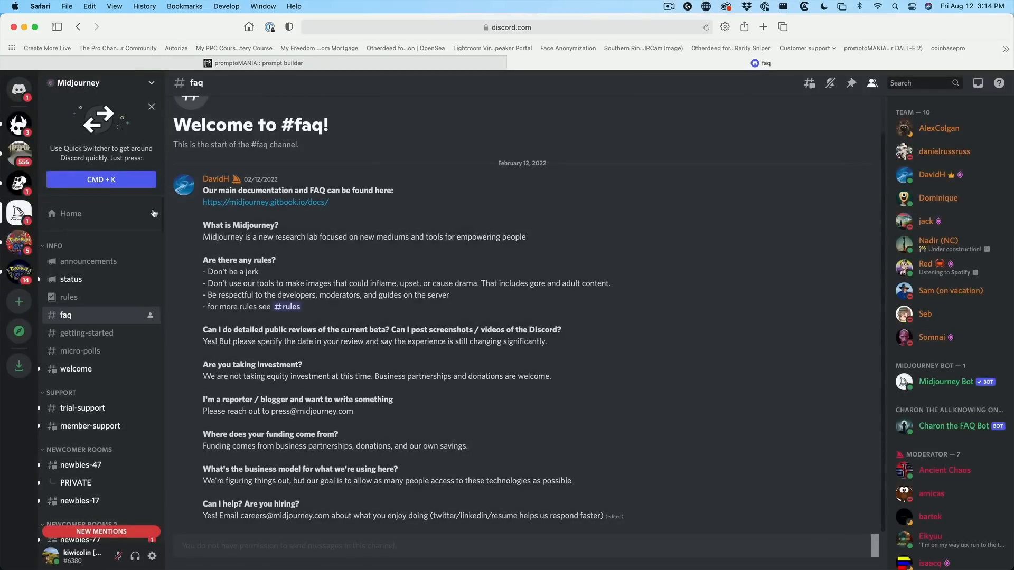
Step: Open the newbies-47 channel and run /imagine with the prompt "robot using photoshop"
left_click(101, 464)
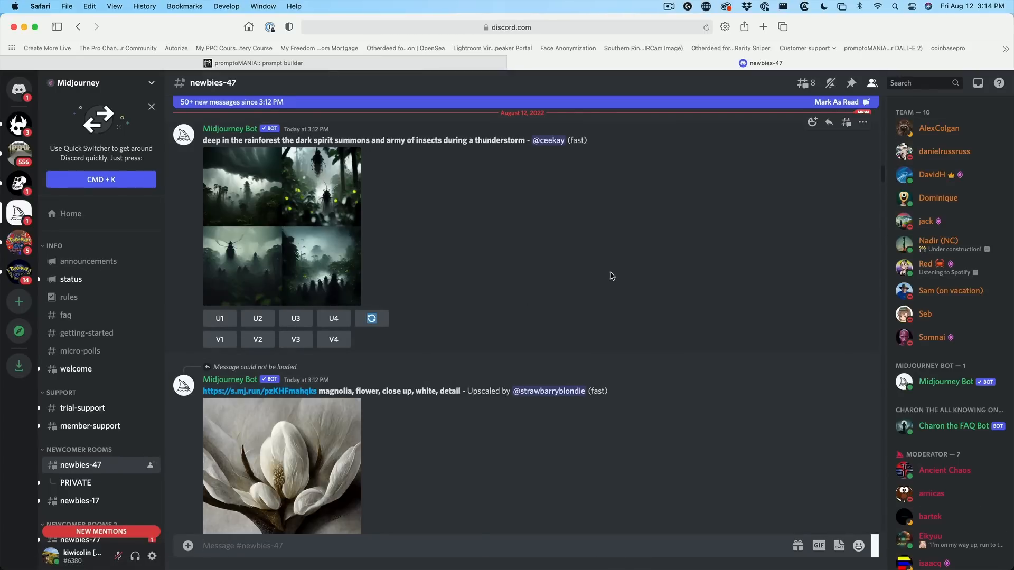
type("/imagine")
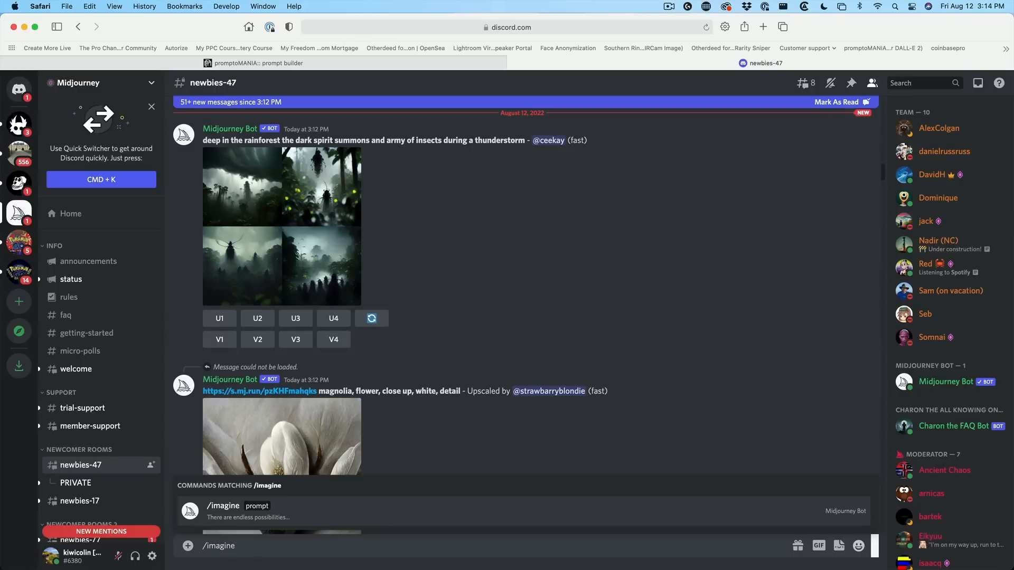
left_click(266, 510)
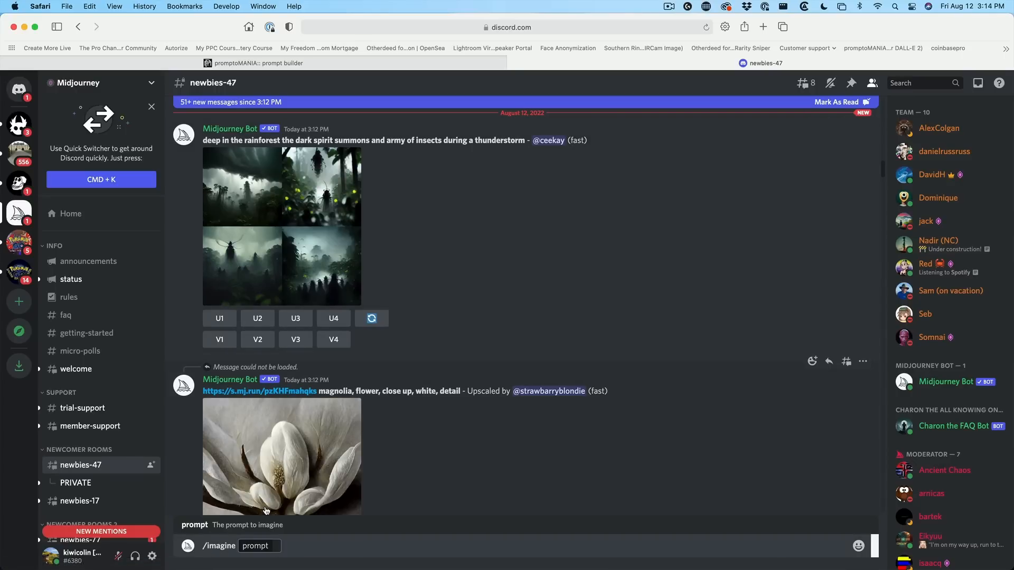
type("robot usin")
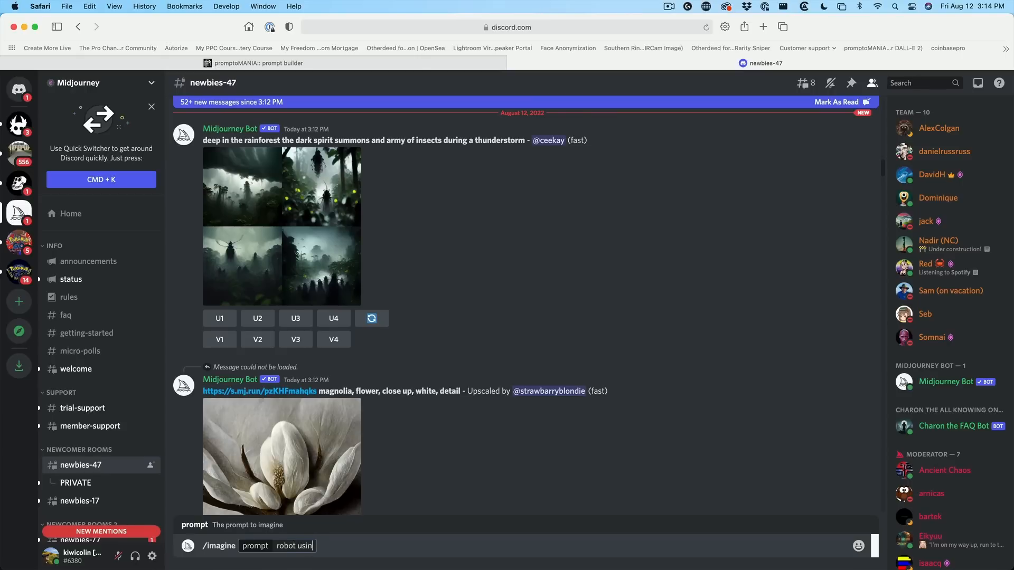
type("g photoshop")
key("Return")
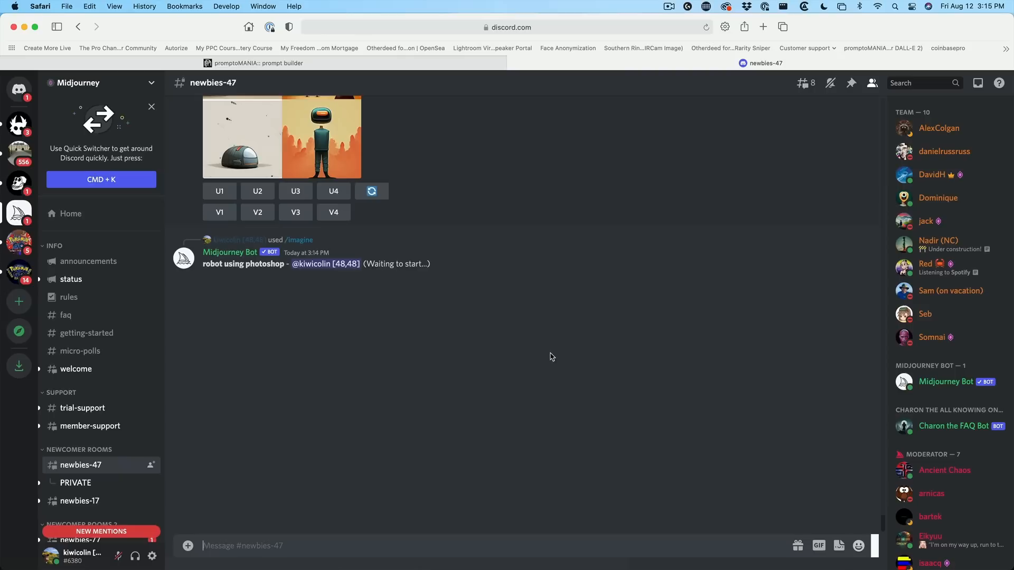
Step: Request variations of the first robot image, and upscale the fourth variation
scroll(514, 231, "up", 2)
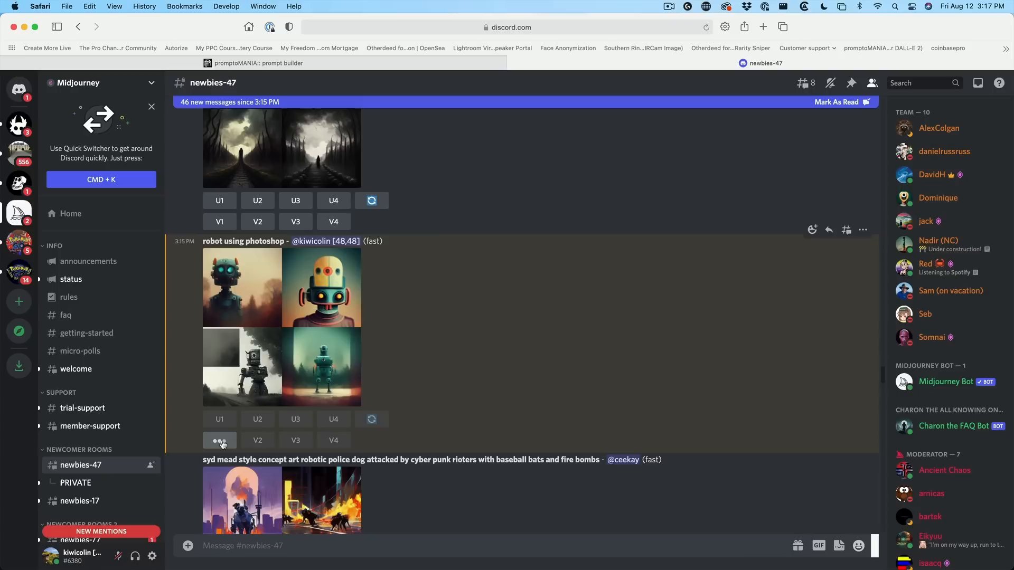
left_click(220, 441)
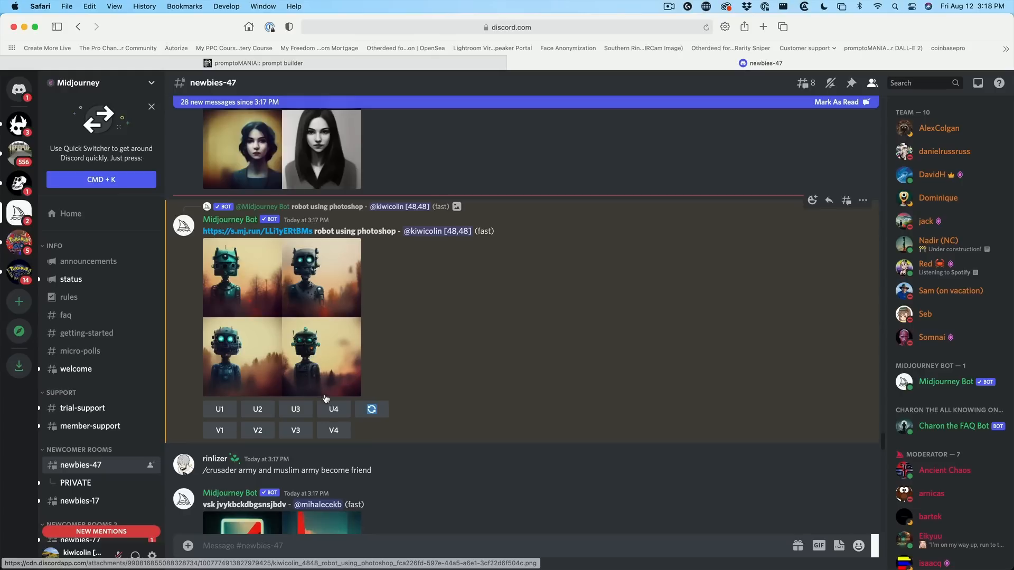
left_click(334, 409)
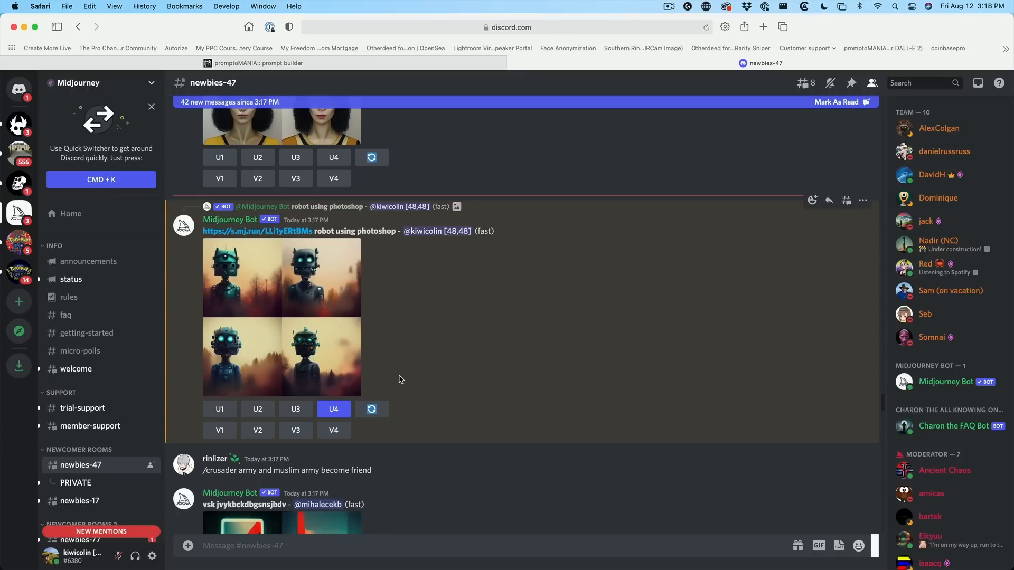
Step: Browse the channel and jump to the finished upscaled robot image through its results link
scroll(400, 379, "down", 15)
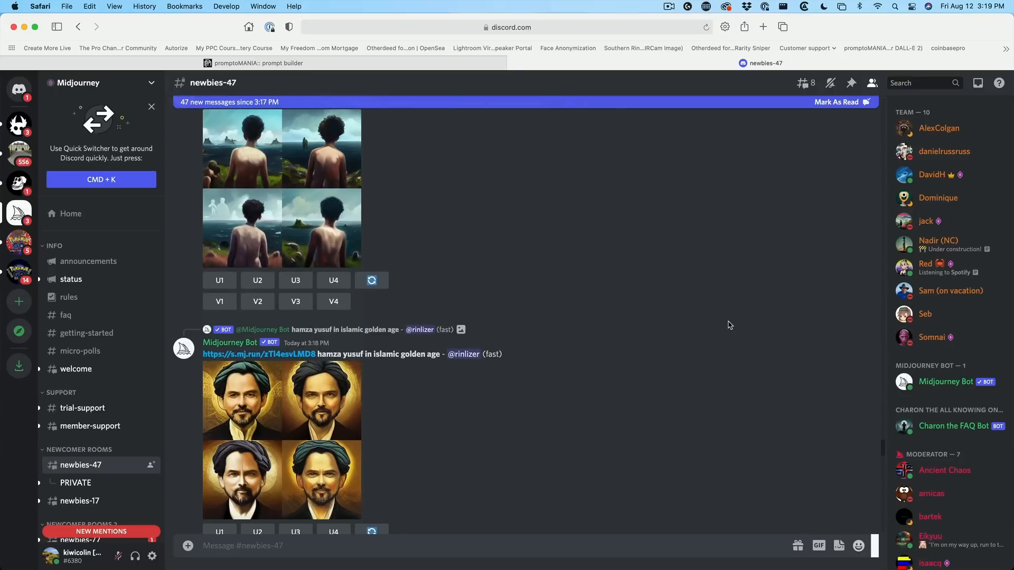
scroll(729, 325, "down", 3)
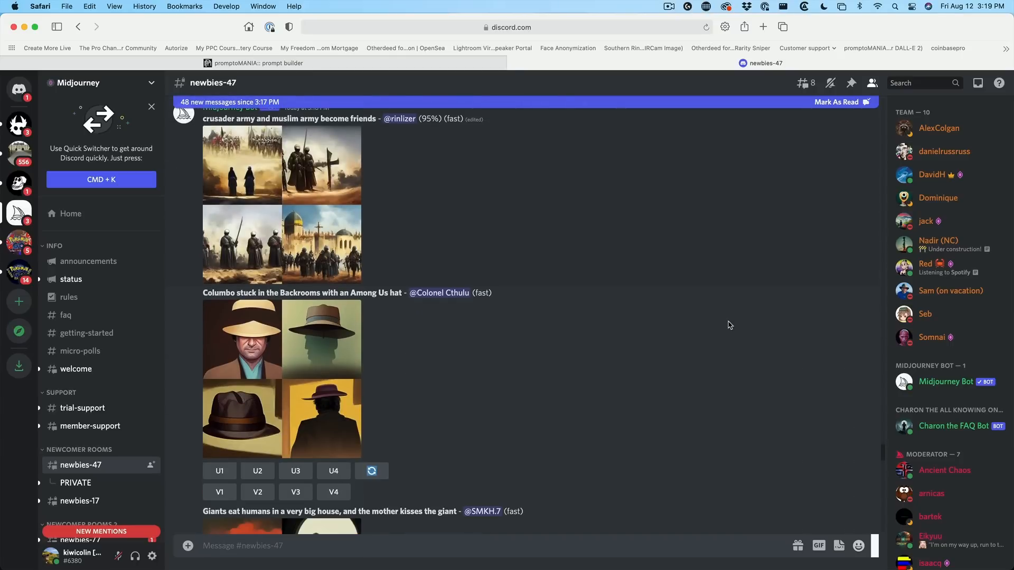
scroll(566, 317, "down", 8)
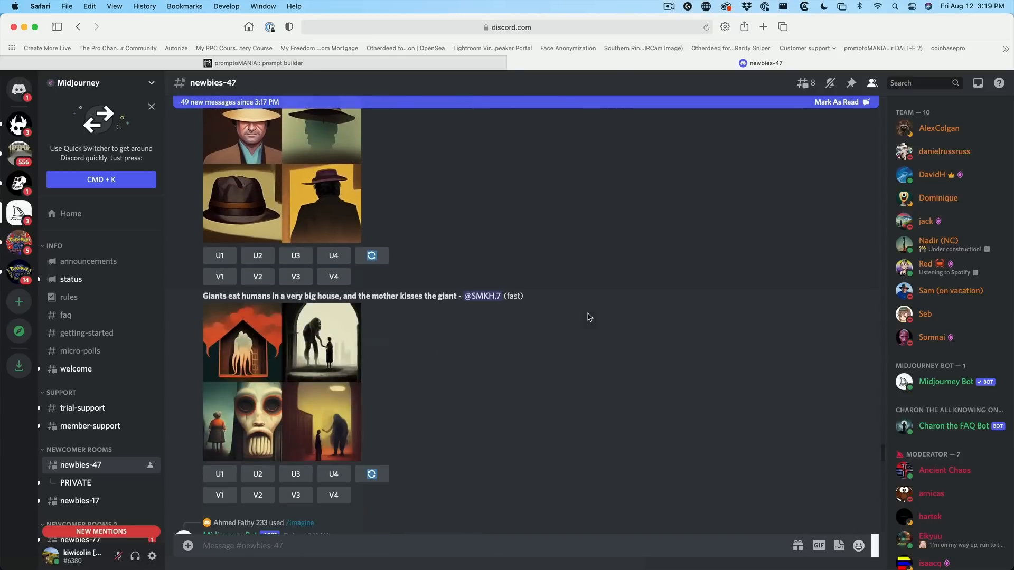
scroll(588, 279, "down", 15)
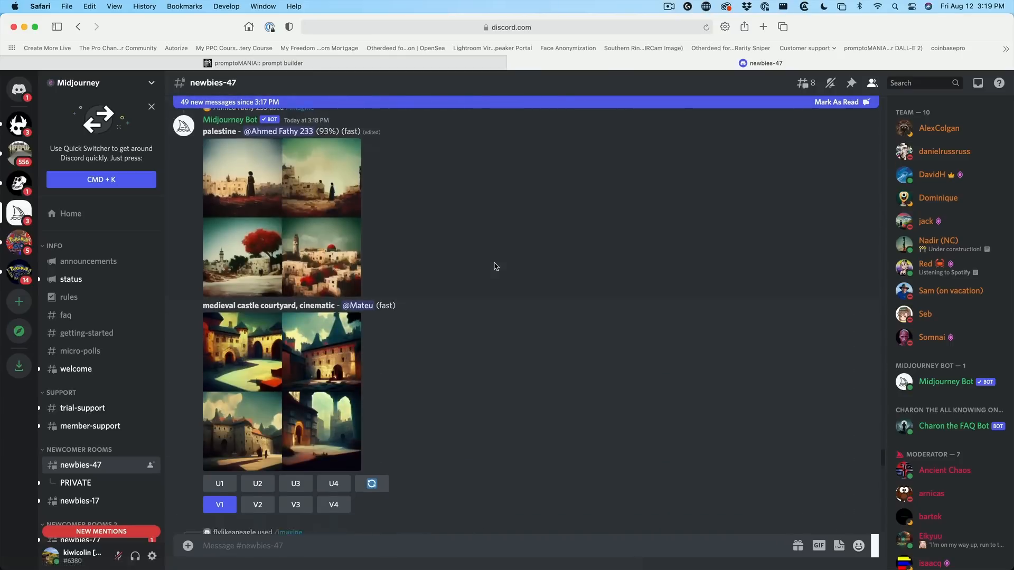
scroll(561, 268, "down", 2)
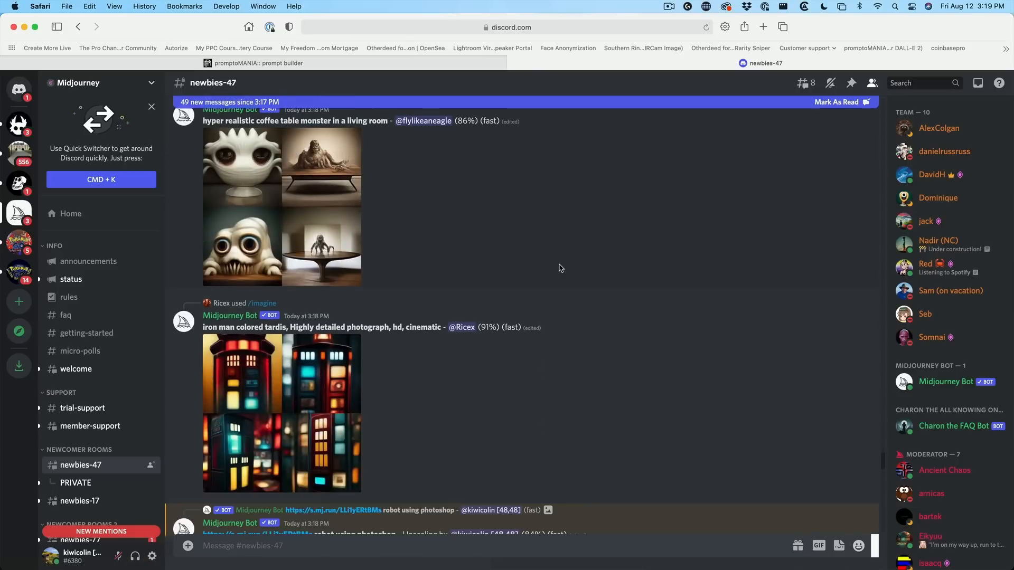
scroll(561, 268, "down", 6)
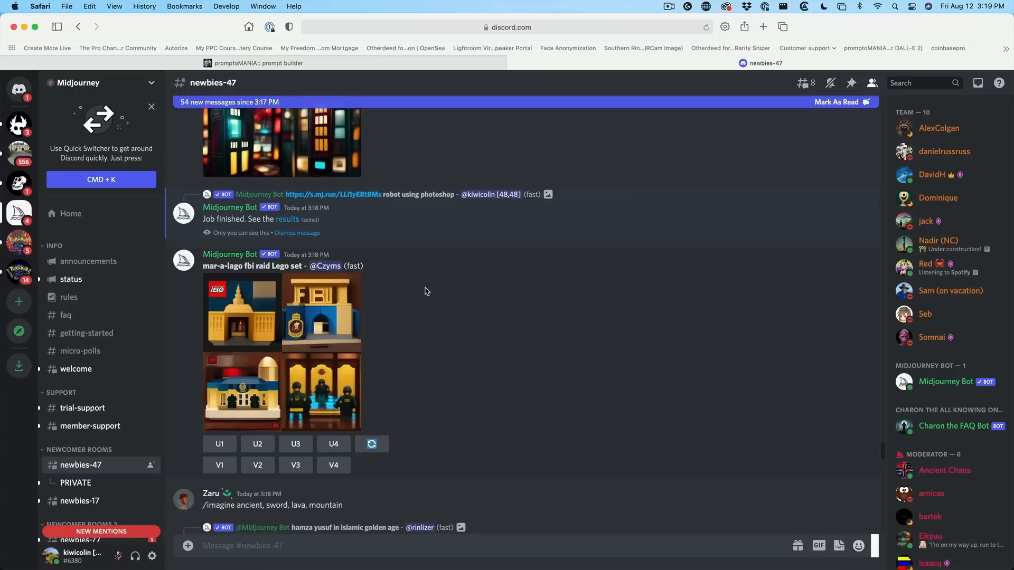
left_click(292, 221)
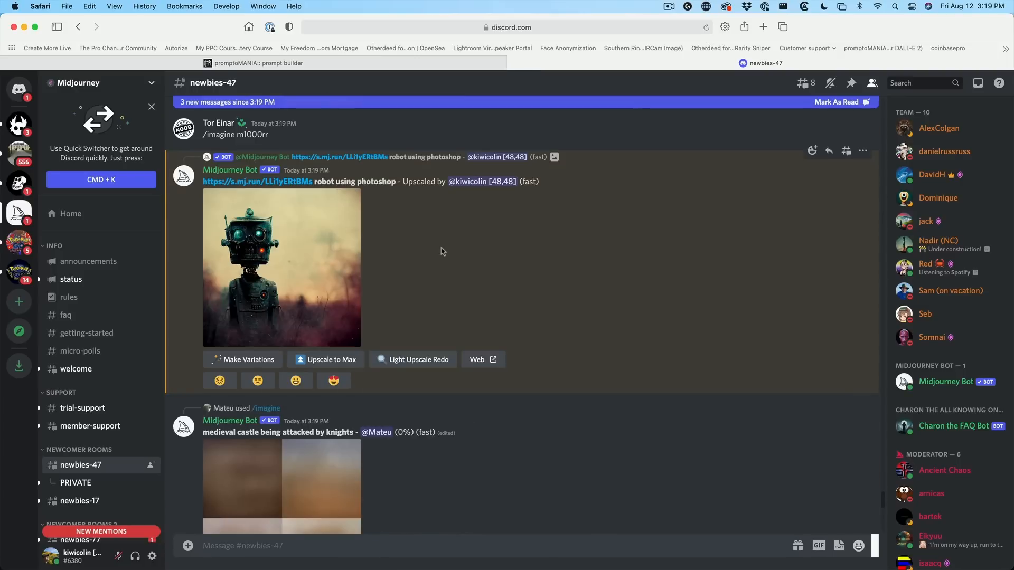
Step: Enlarge the upscaled robot image and save it into the mid journey folder
left_click(267, 245)
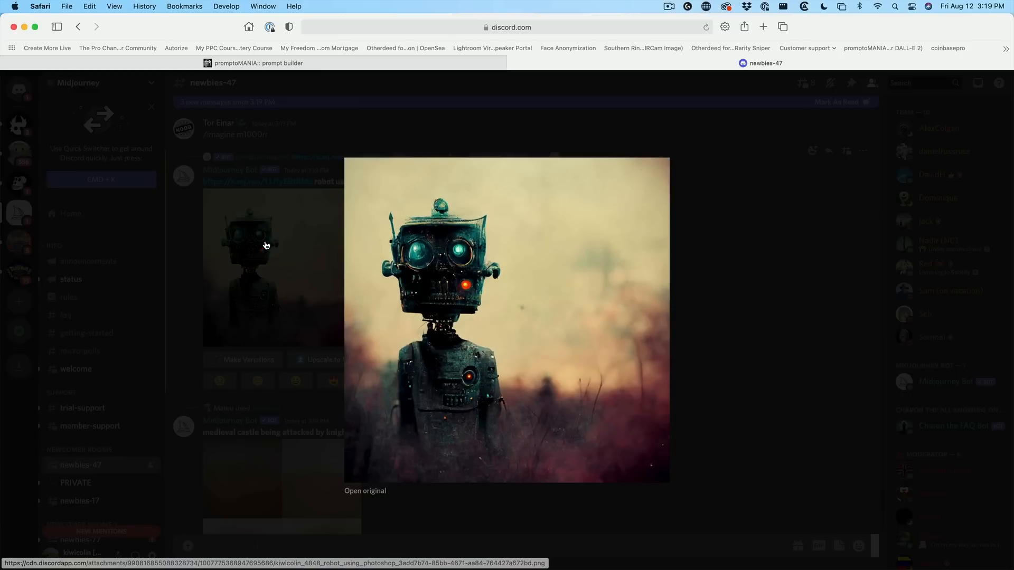
right_click(591, 230)
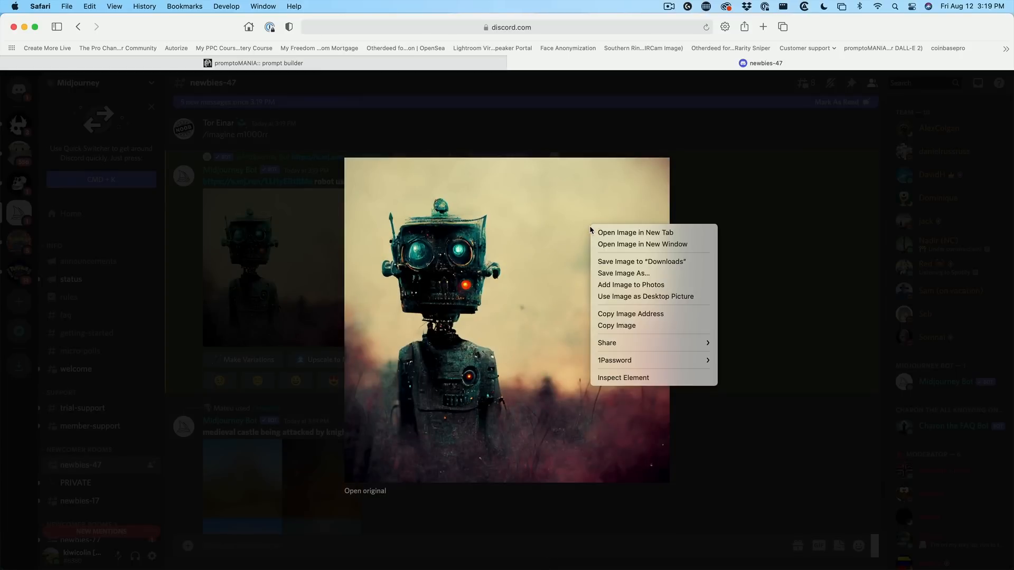
left_click(616, 273)
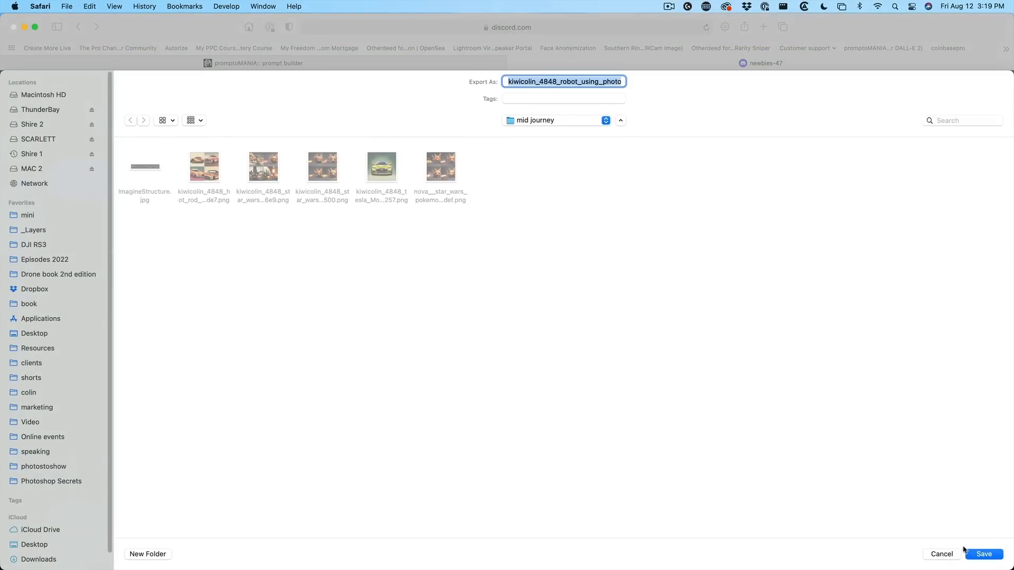
left_click(981, 554)
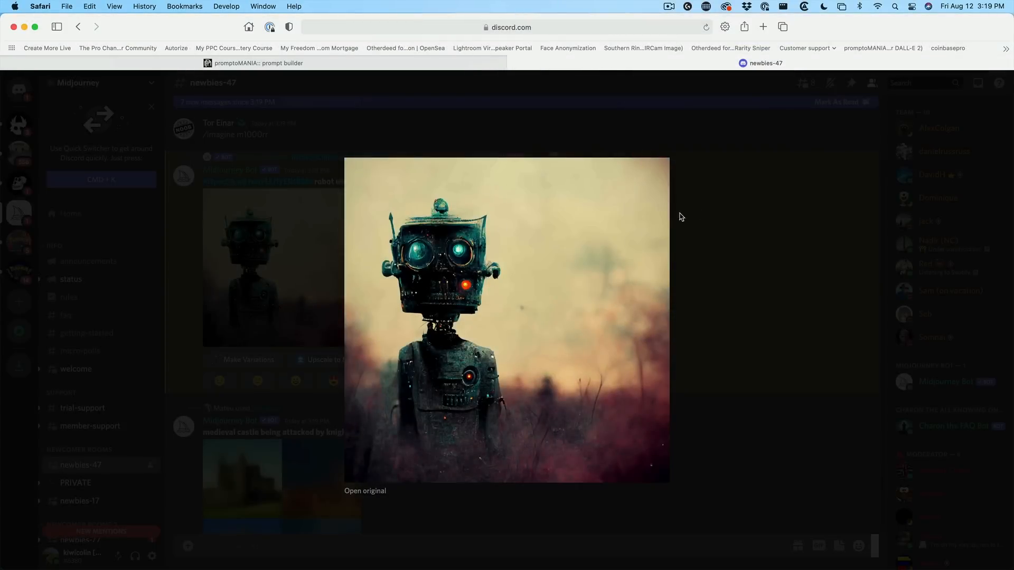
left_click(693, 213)
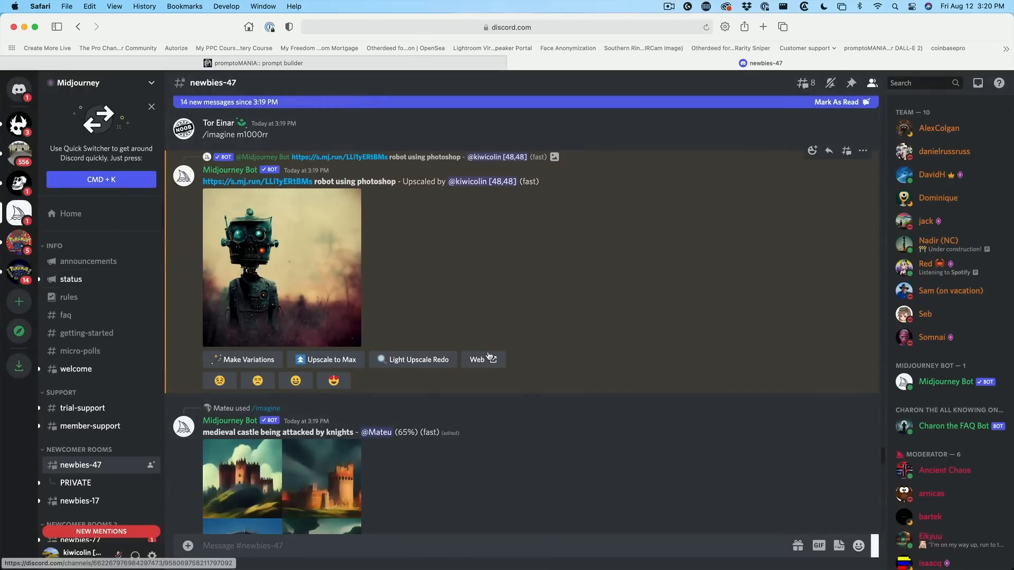
scroll(576, 352, "down", 6)
scroll(588, 363, "up", 6)
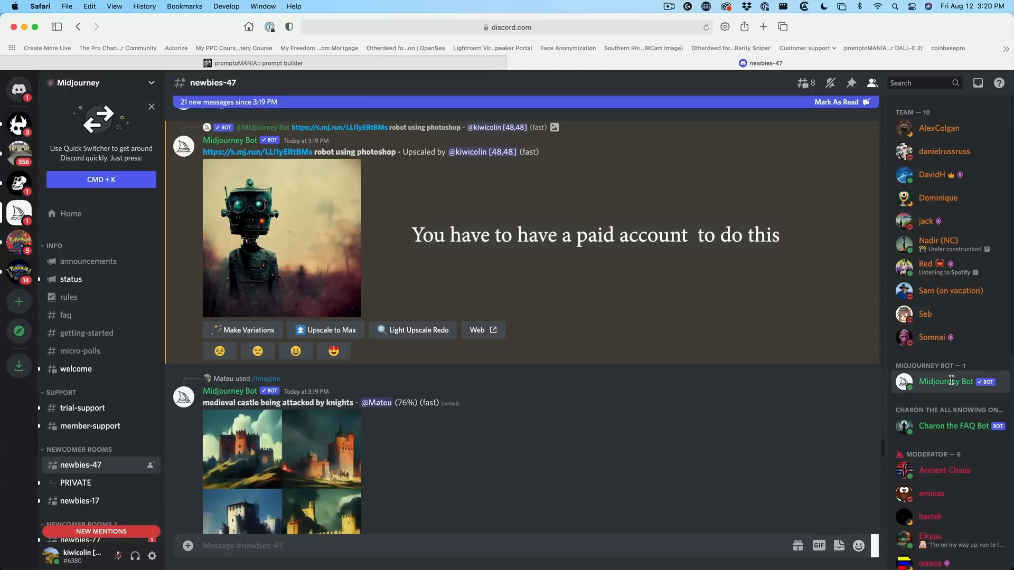
left_click(952, 382)
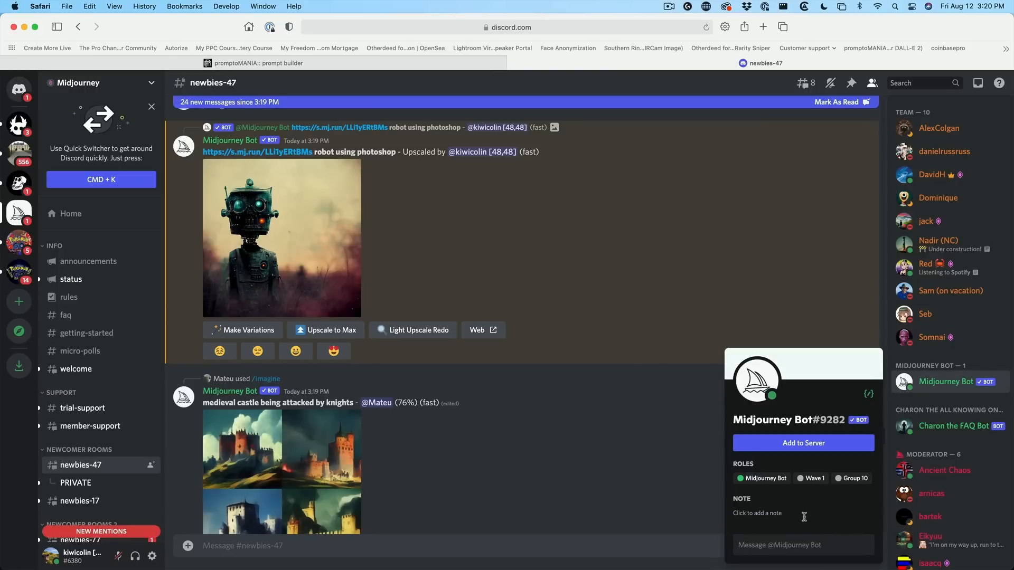
left_click(801, 549)
type("hi")
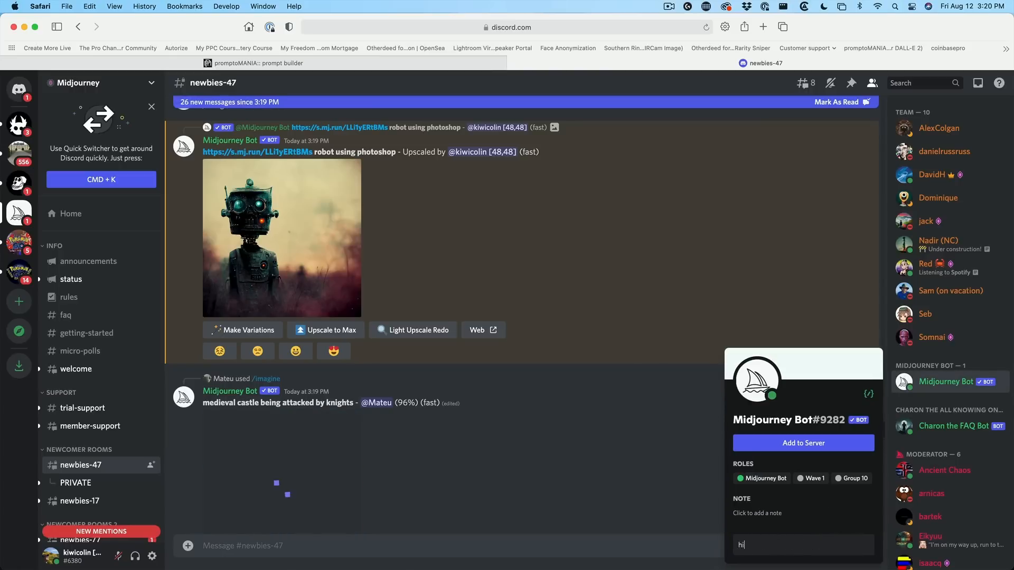
key("Return")
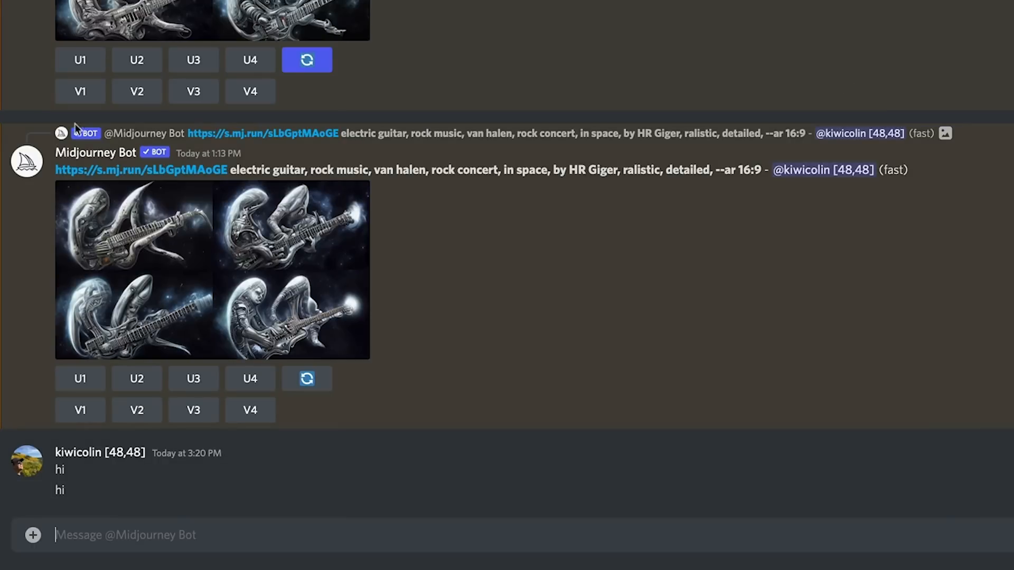
Step: Generate images in the bot's direct messages with the /imagine prompt "a bird flying over a ship on an island"
scroll(440, 230, "up", 20)
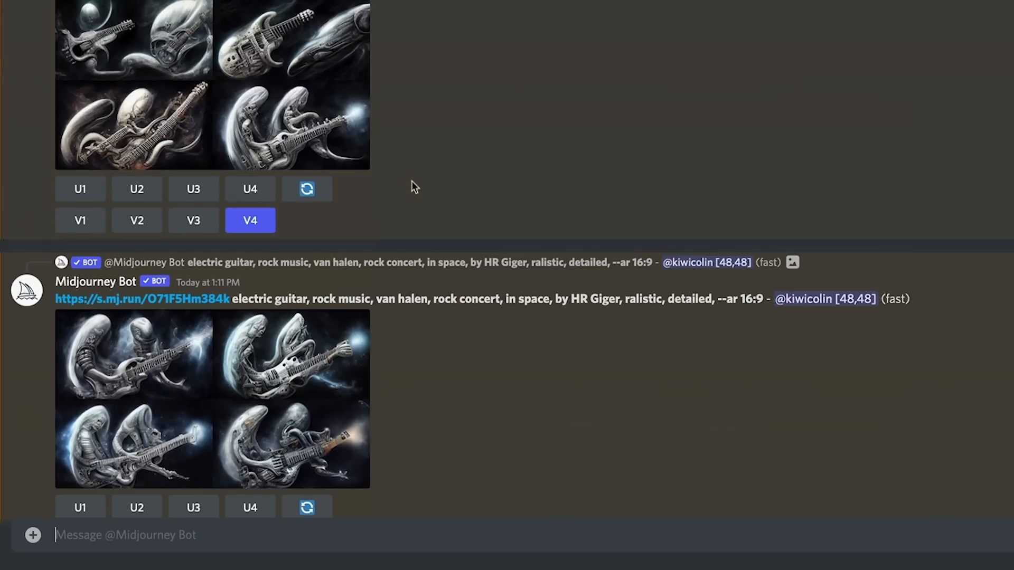
scroll(414, 186, "down", 20)
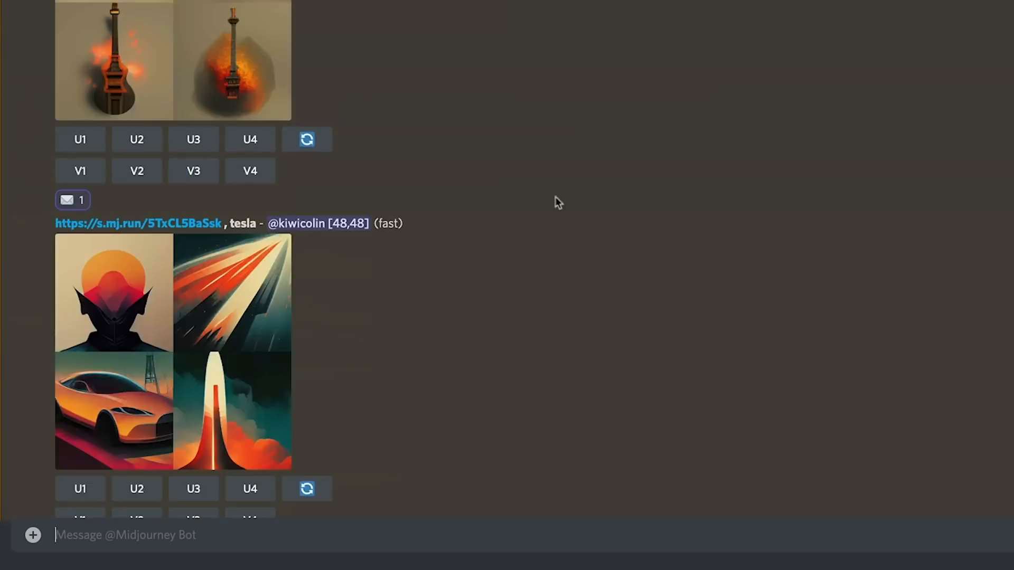
scroll(575, 204, "down", 10)
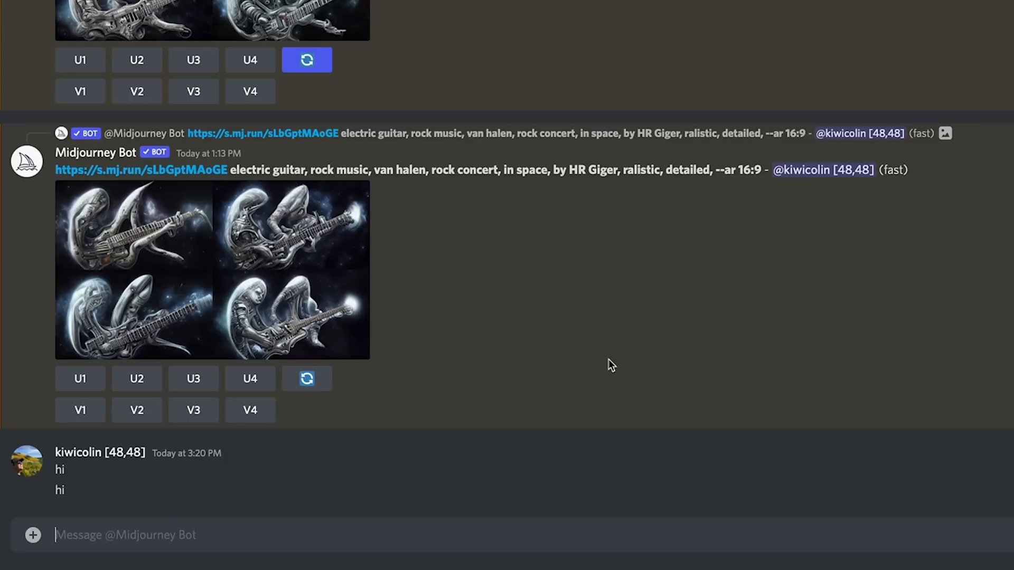
type("/")
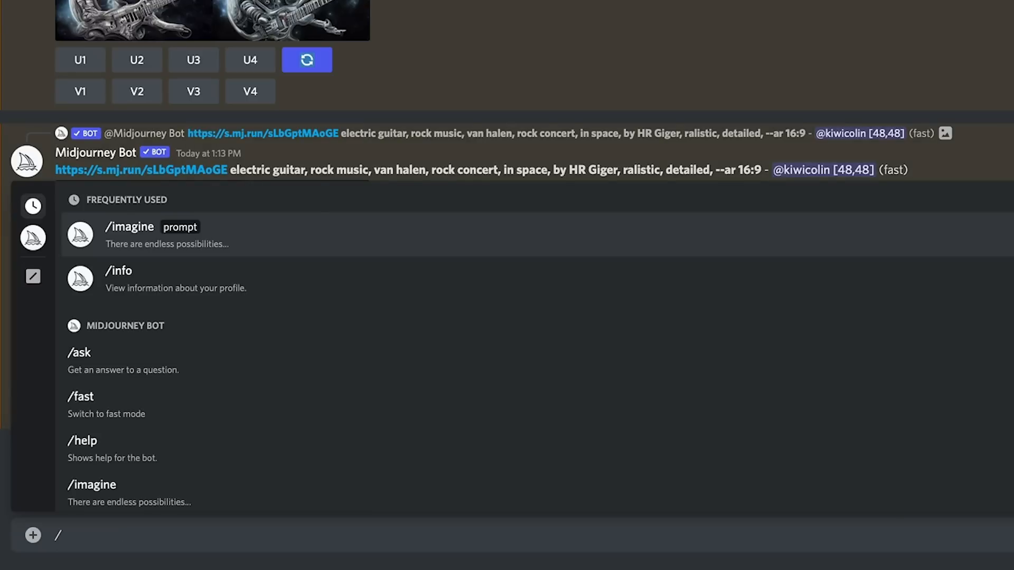
type("imagine")
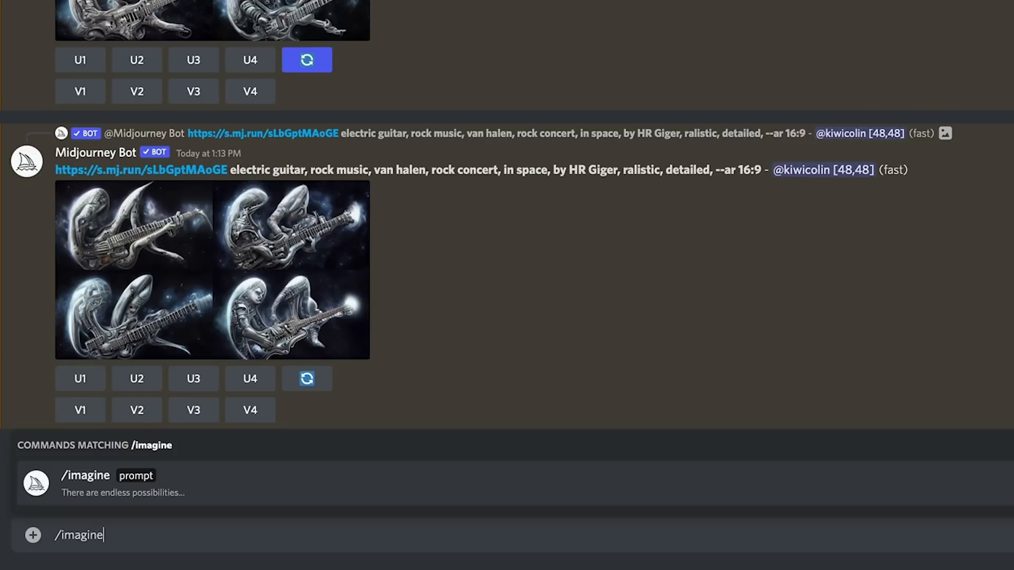
left_click(138, 478)
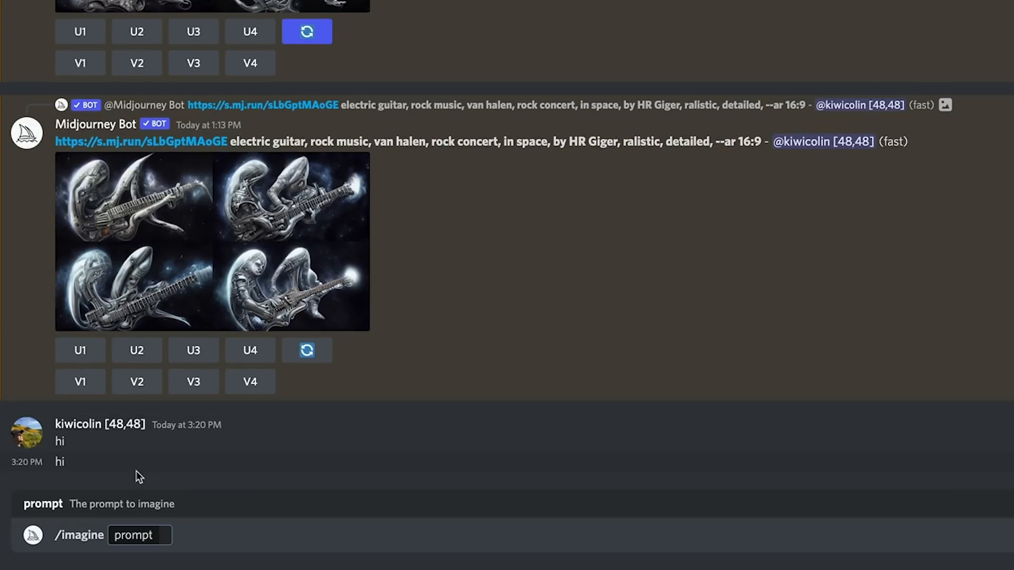
type("a bird flying over a ship on an island")
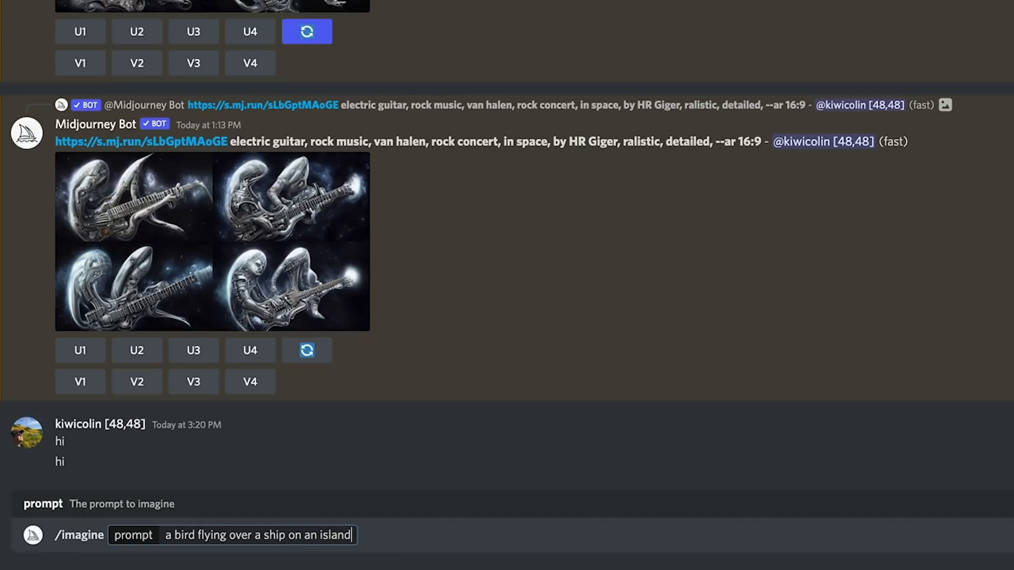
key("Return")
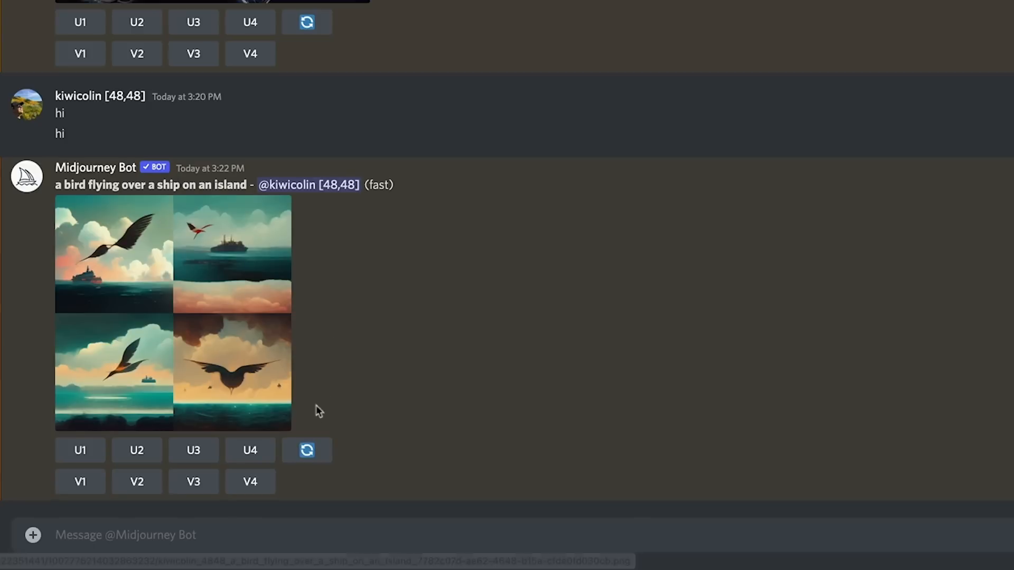
Step: Re-roll the bird-and-ship image grid and request variations of the first new image
left_click(308, 451)
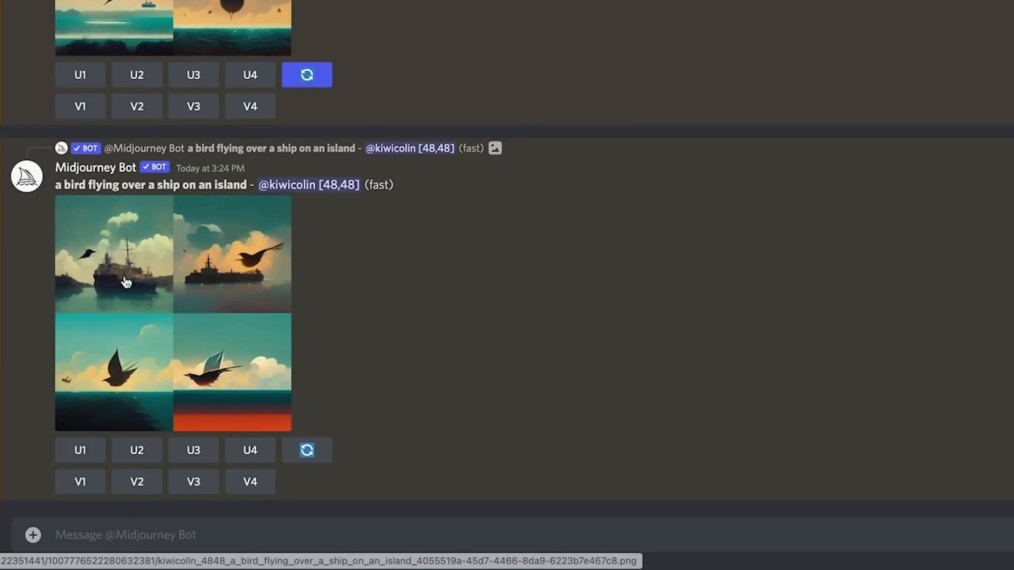
left_click(89, 487)
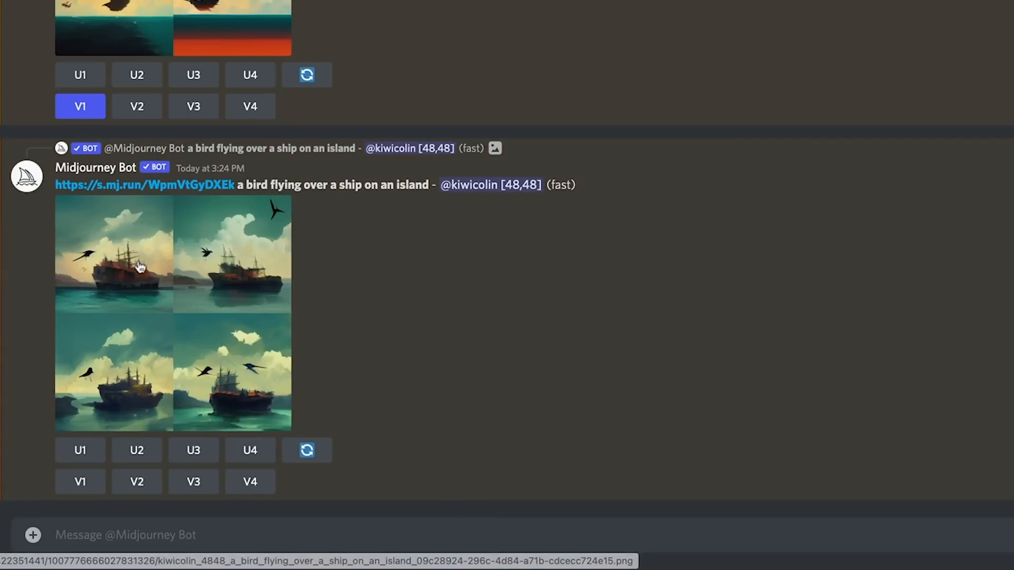
Step: Upscale the first ship variation and view the upscaled image enlarged
left_click(80, 451)
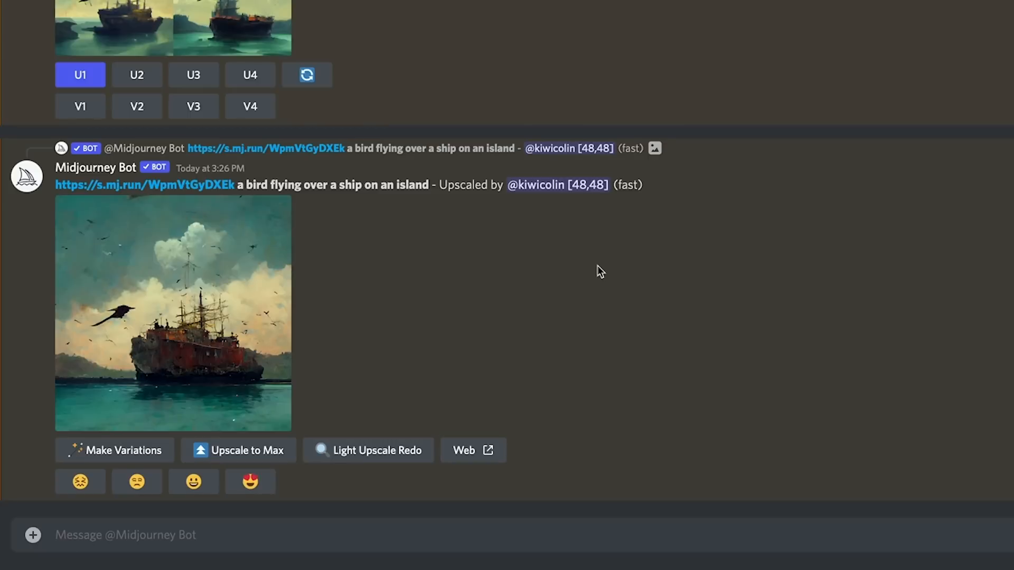
left_click(227, 275)
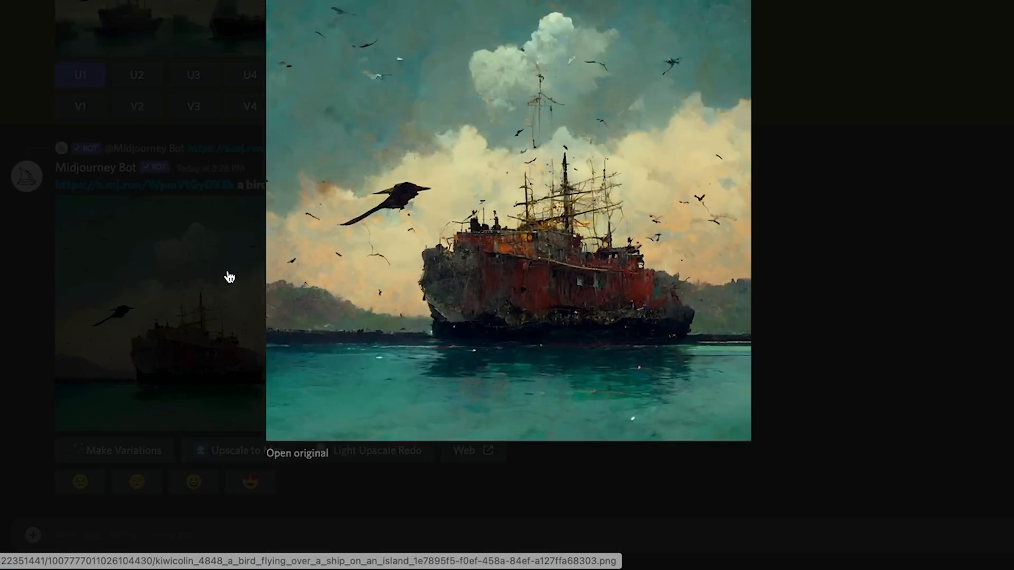
left_click(892, 273)
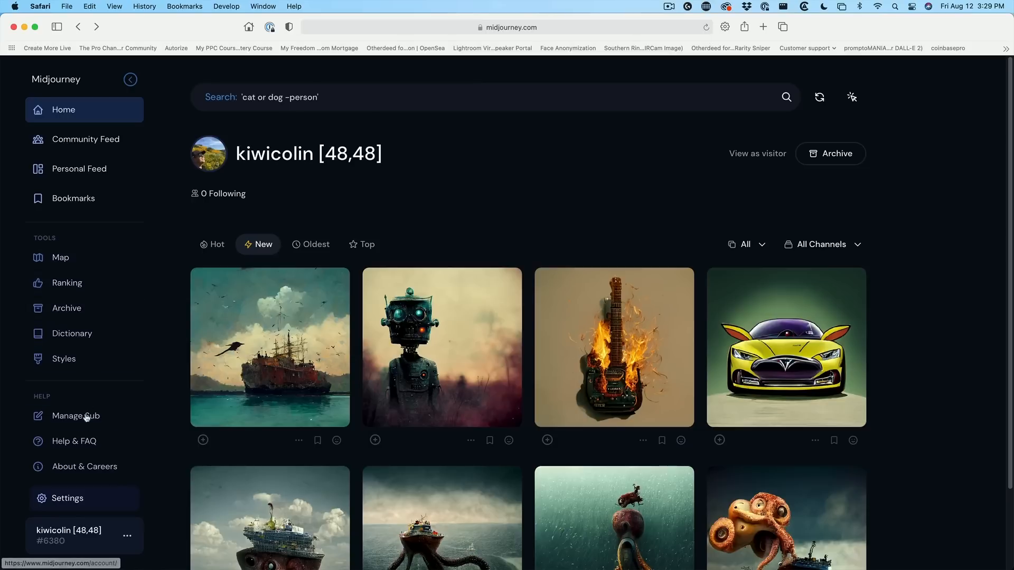
Step: Copy the image address of the flaming guitar city photo on photoshopcafe.com
left_click(79, 442)
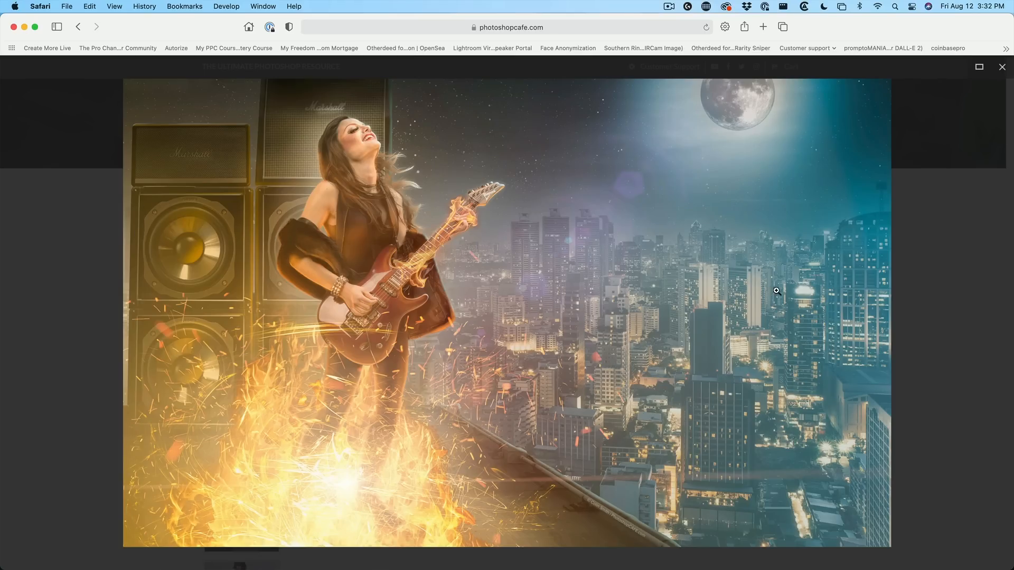
right_click(472, 146)
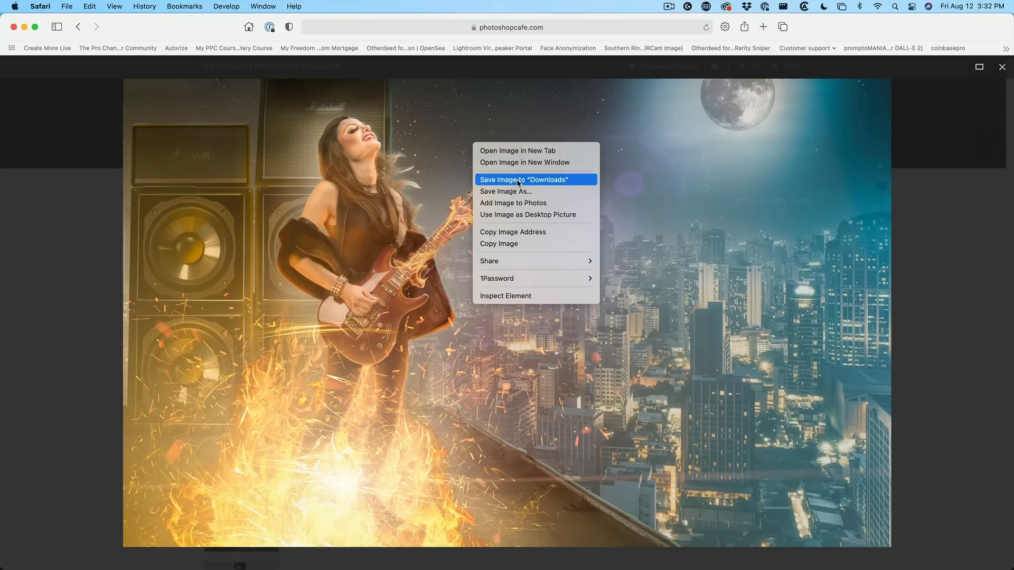
left_click(509, 231)
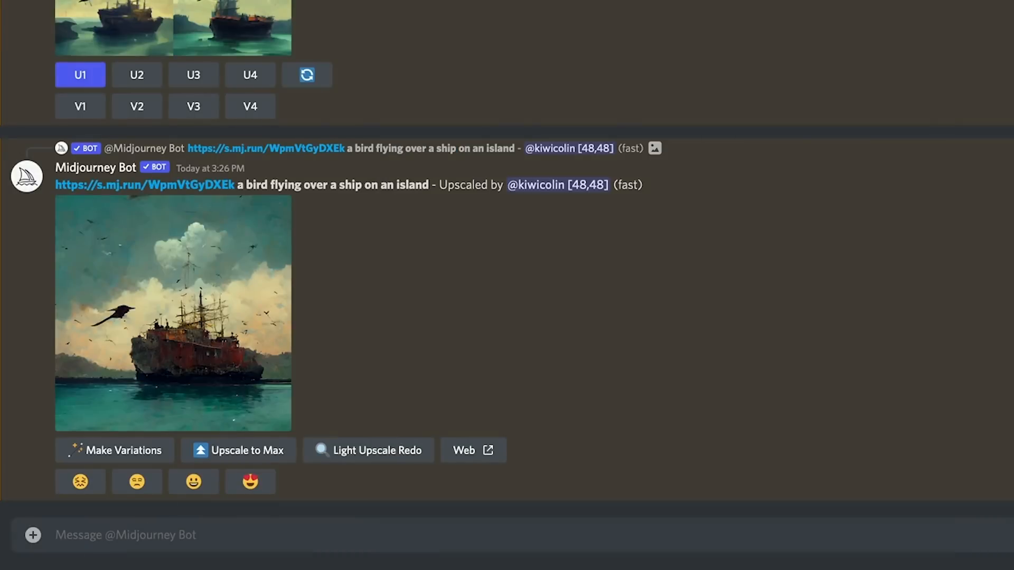
Step: Run /imagine with the pasted image link plus "blimp, photo realistic, --iw 5"
left_click(144, 539)
type("/imag")
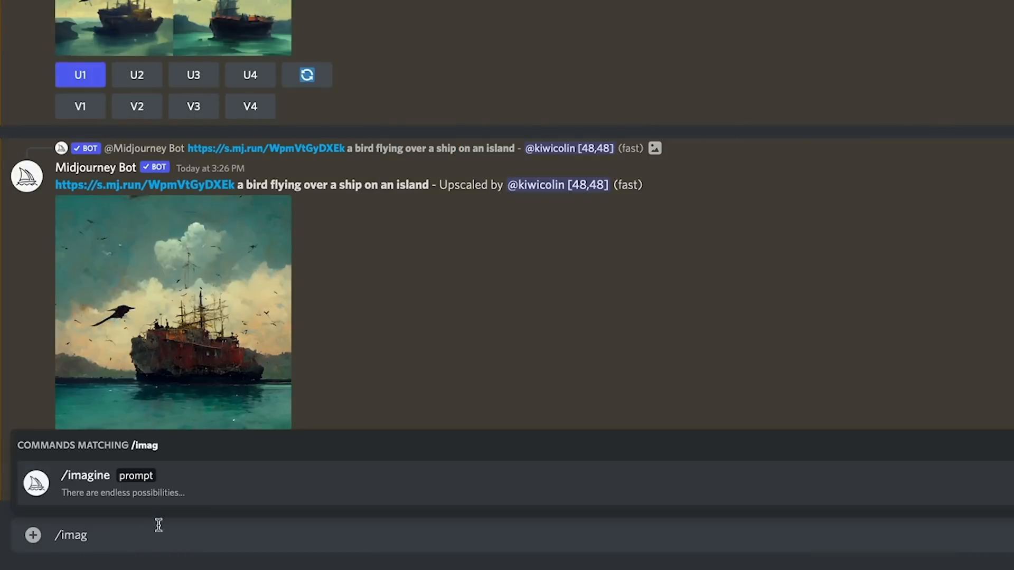
left_click(143, 476)
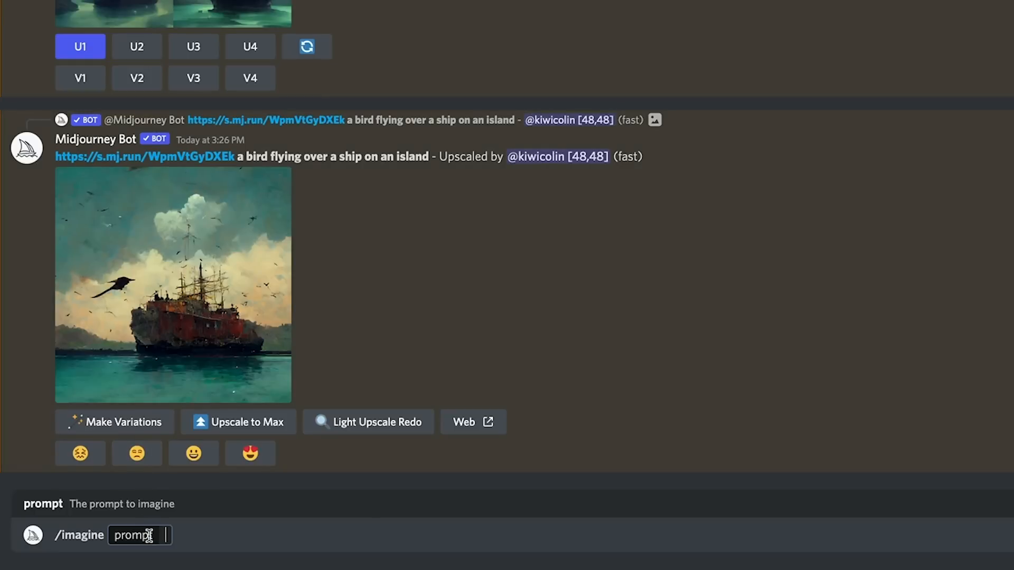
key("ctrl+v")
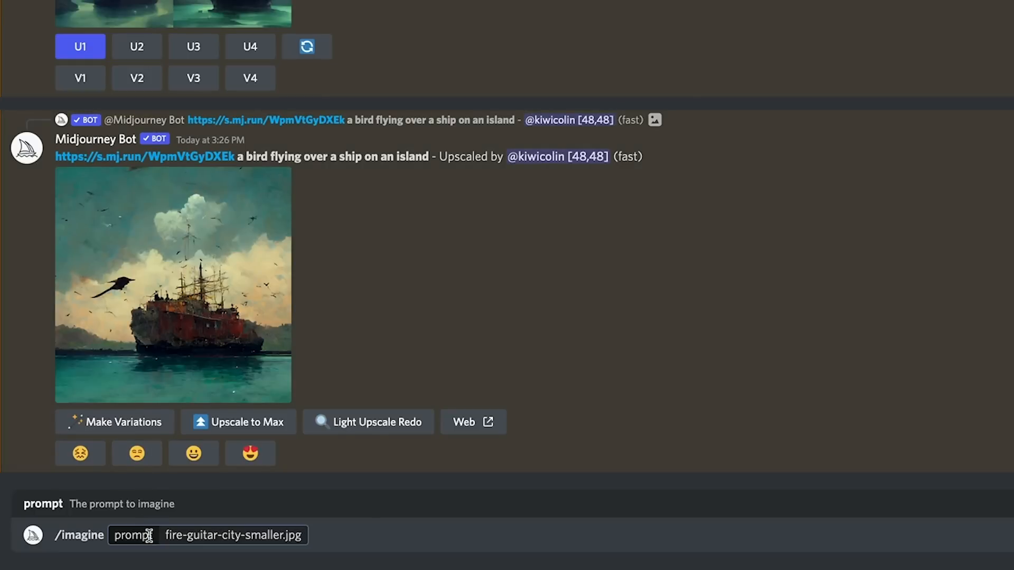
type(", photo realistic, ")
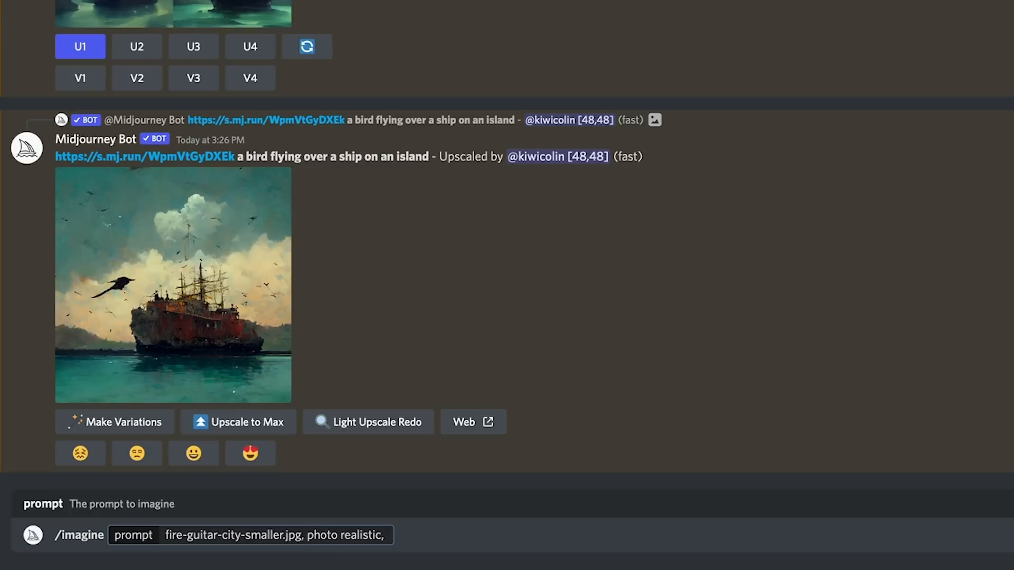
type("--iw")
type(".05")
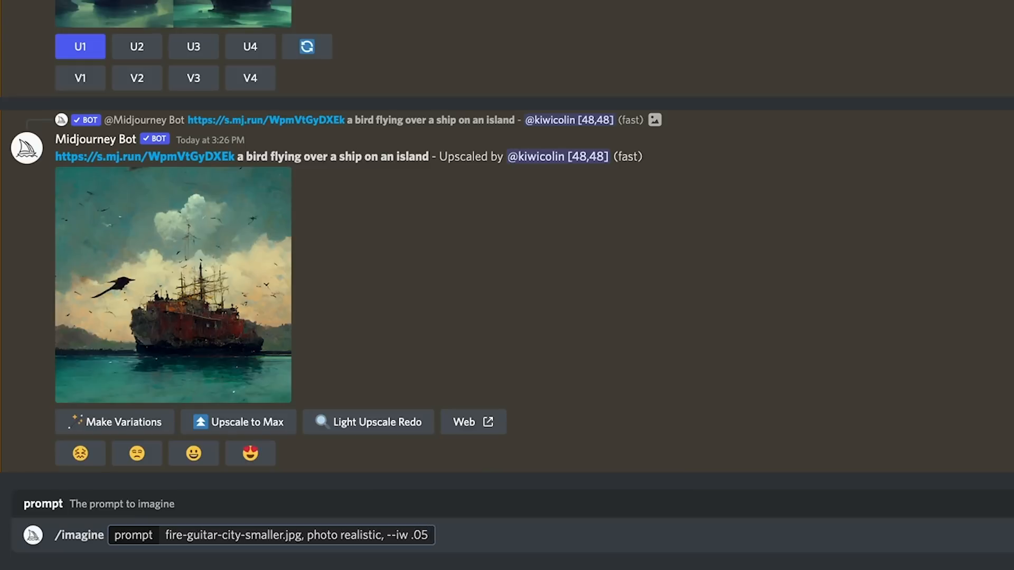
key("BackSpace")
key("BackSpace")
key("BackSpace")
type("5")
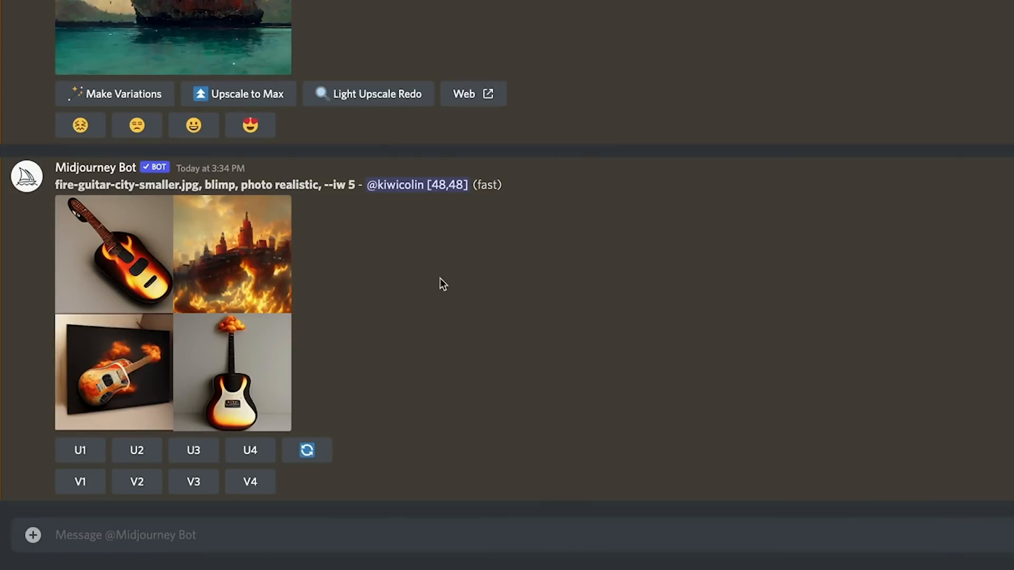
Step: Rerun the image-link prompt "blimp, photo realistic" with the image weight set to --iw .5
left_click(301, 536)
type("imagine")
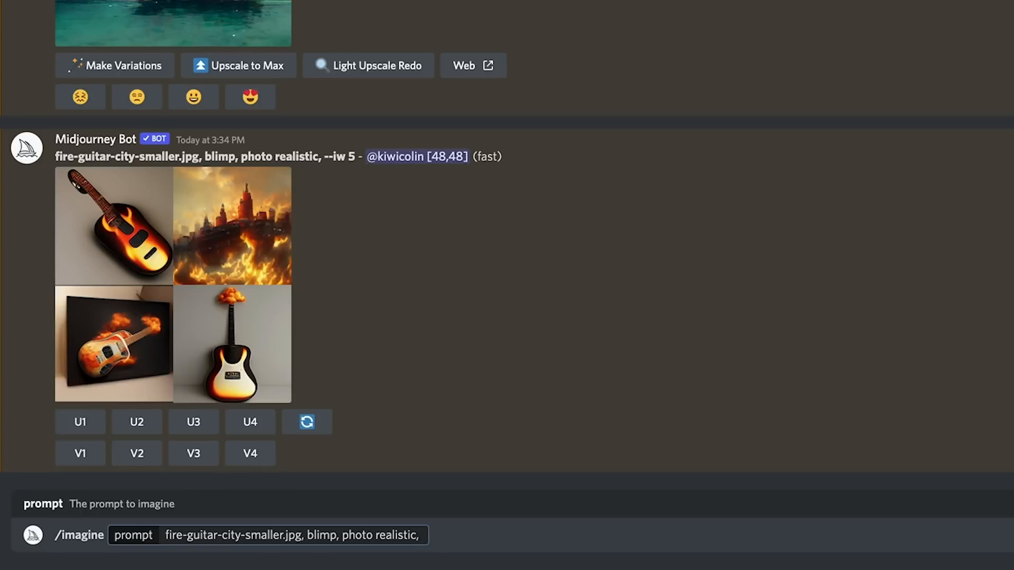
type("--")
type("iw")
type(" .5")
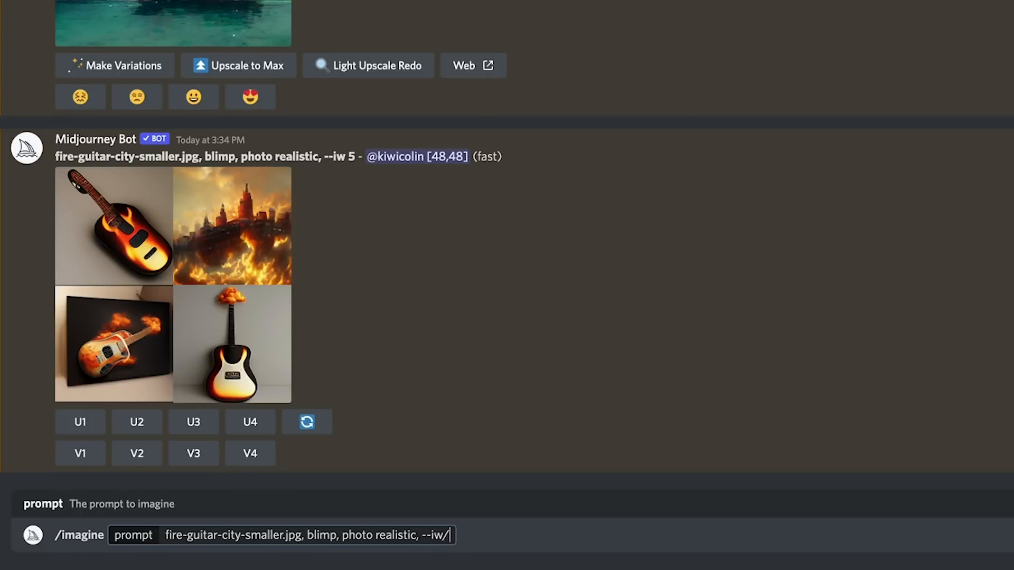
key("Return")
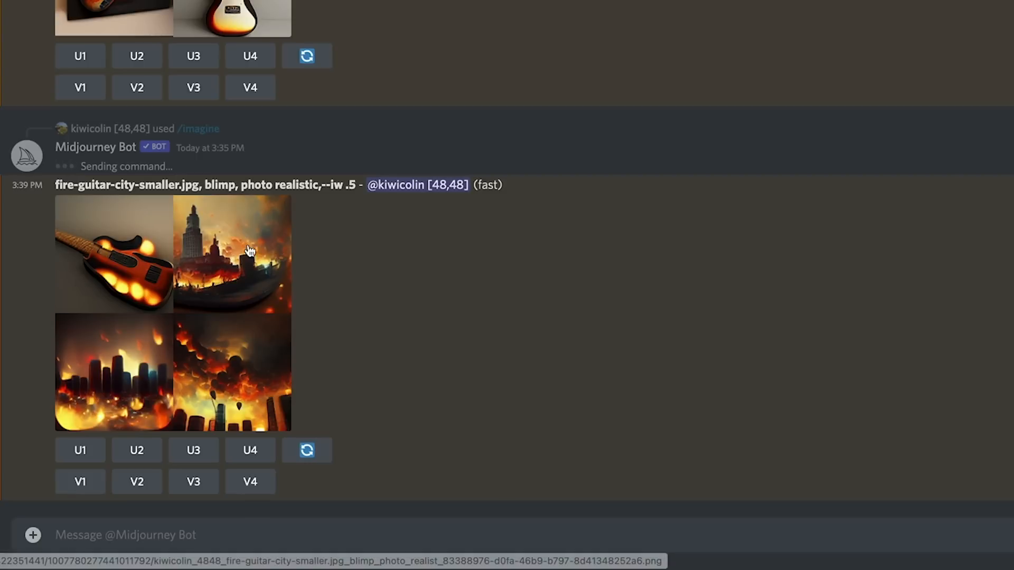
Step: Request variations of the fourth fire-city image and upscale the third variation
left_click(253, 483)
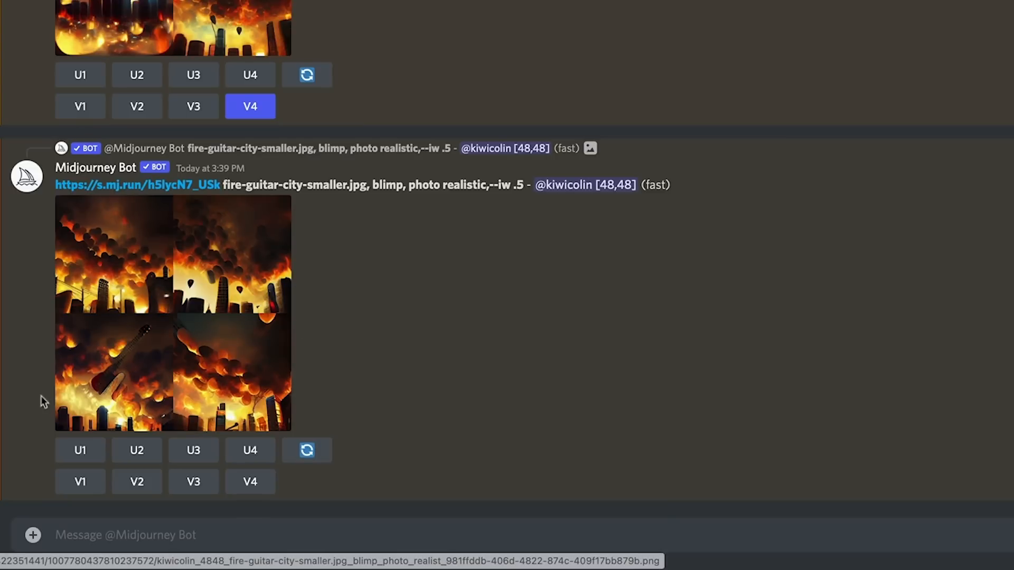
left_click(194, 451)
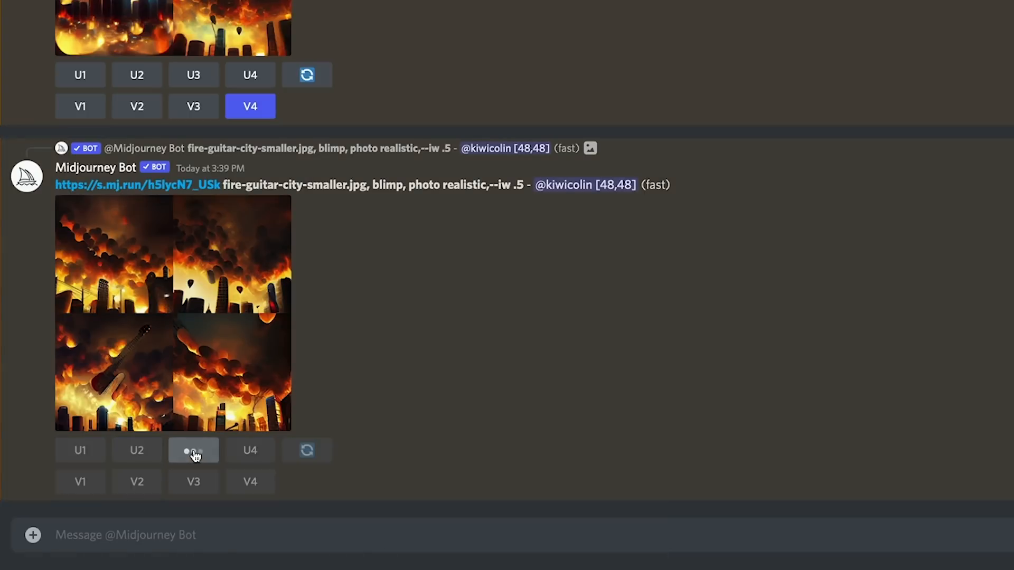
scroll(615, 290, "up", 1)
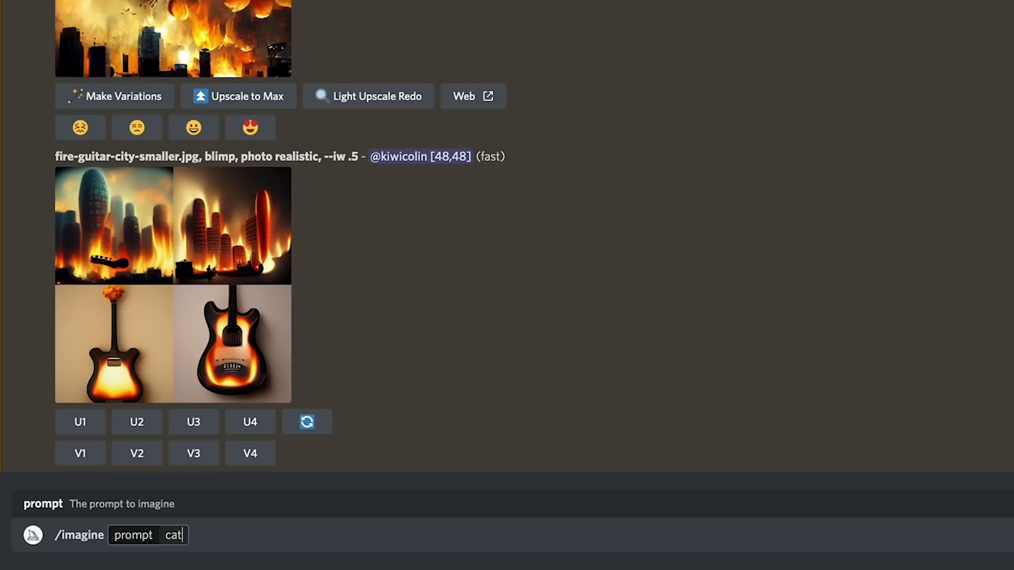
Step: Generate images with the prompt "cat in a boat, dr Seuss, cartoon"
type("in a boa")
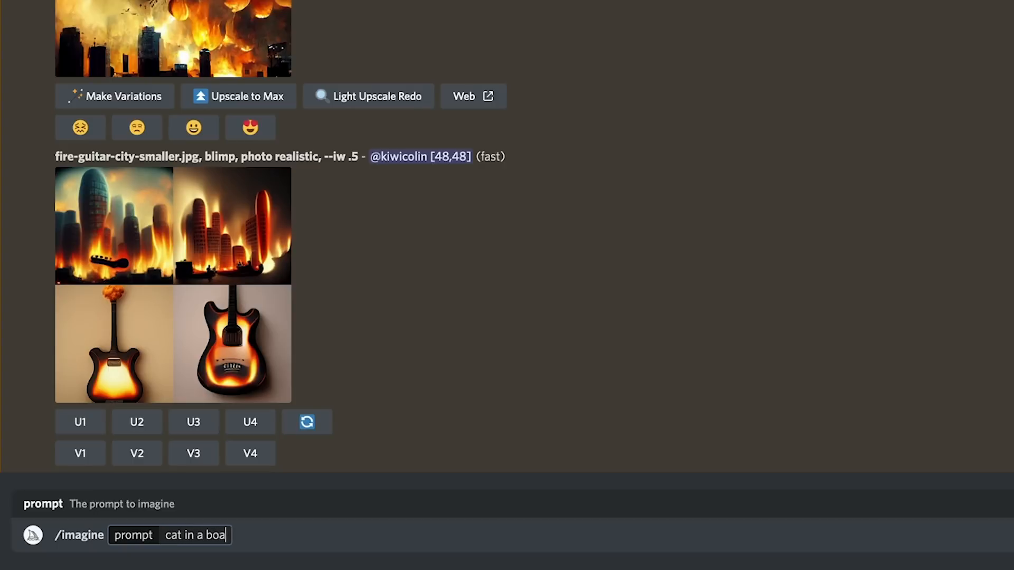
type("t, dr Seuss")
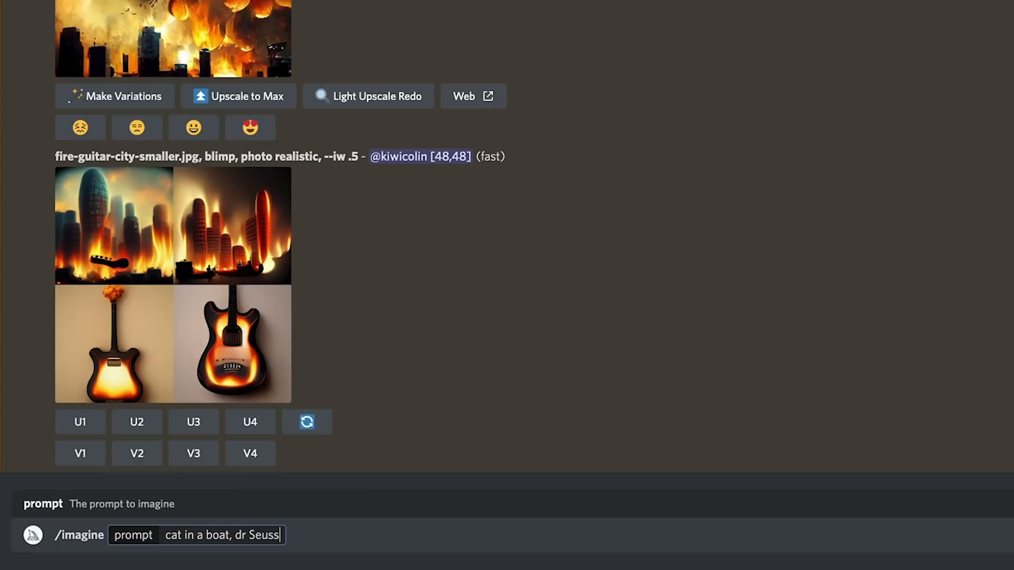
type(", cartoo")
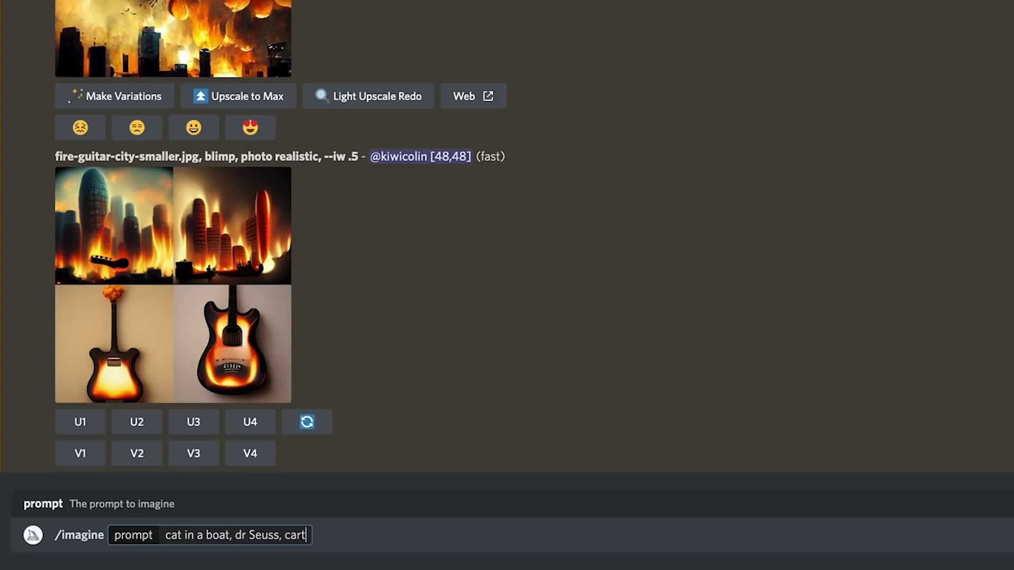
type("n")
key("Return")
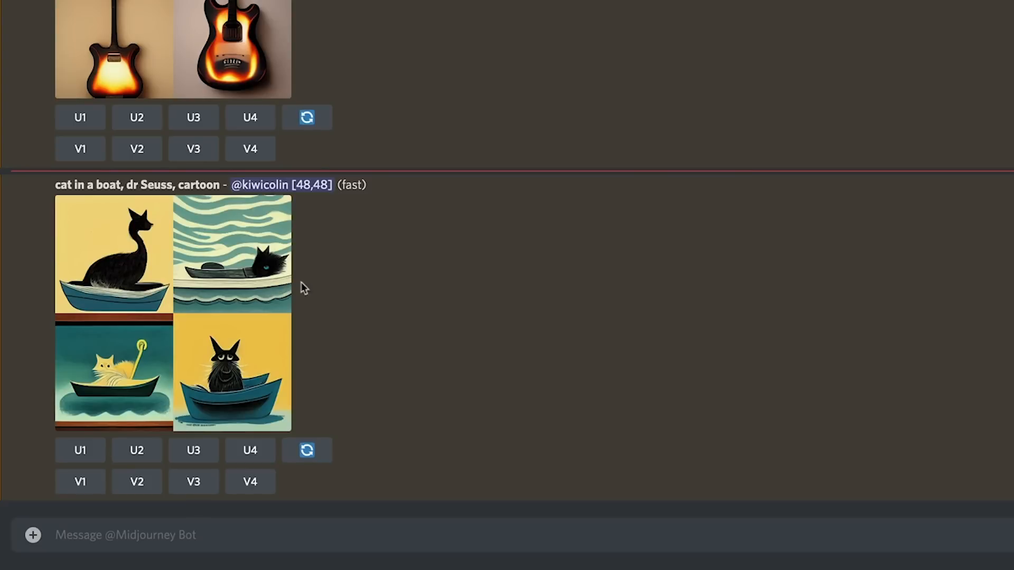
Step: Generate images with the plain prompt "cat in a boat"
left_click(126, 535)
type("/imagine")
key("Tab")
type("cat in a boat")
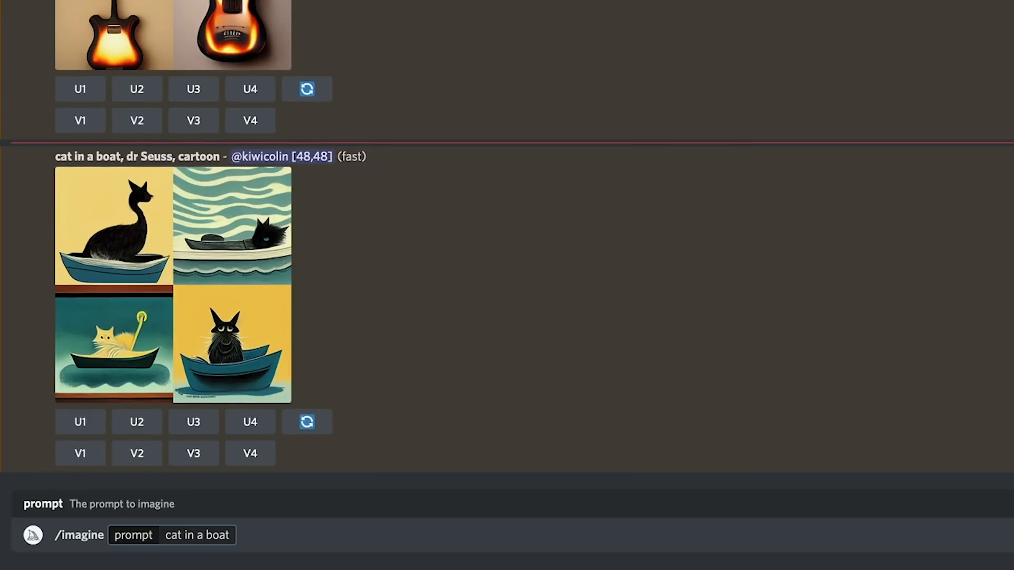
key("Return")
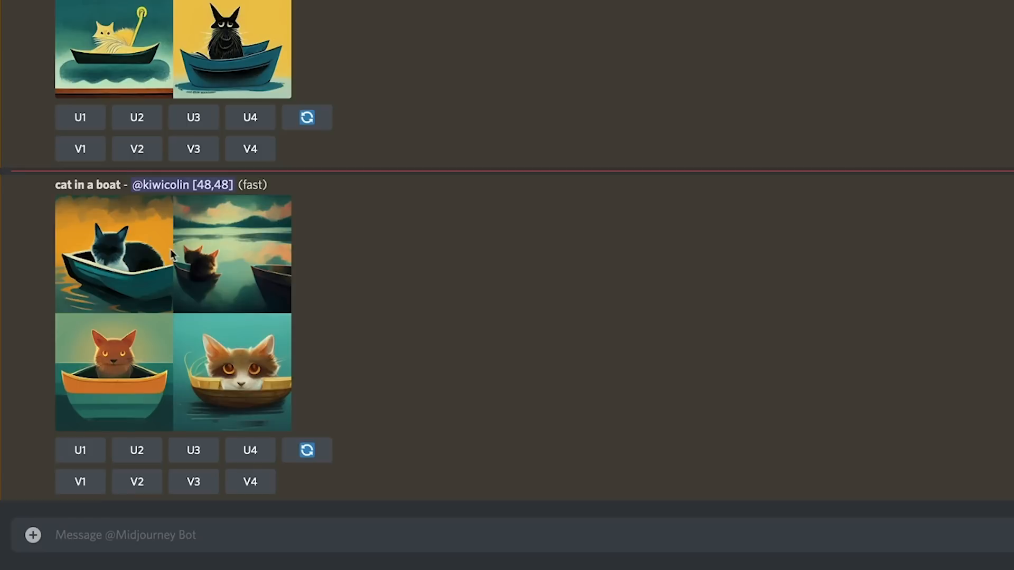
Step: Generate images with the prompt "cat in a boat, photo realistic"
left_click(159, 536)
type("/imagine prompt: cat in a boat,")
type("photo realistic")
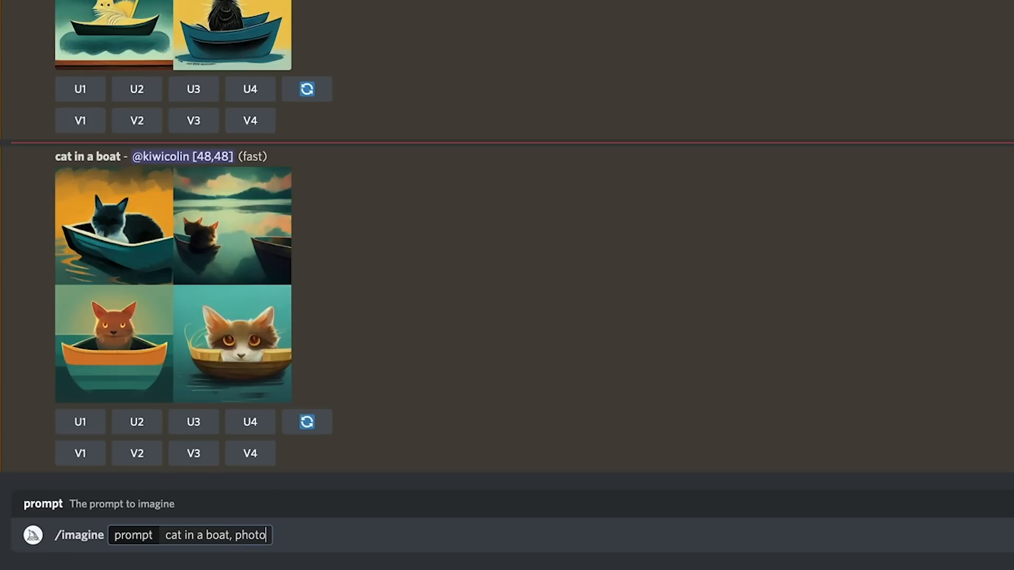
key("Return")
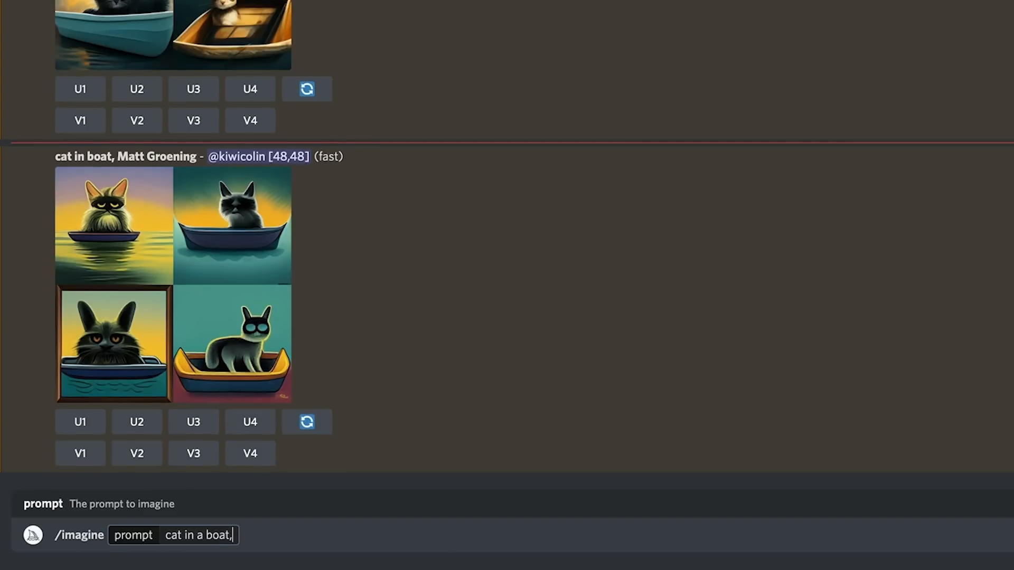
Step: Generate images with the prompt "cat in a boat, Leonardo da Vinci"
type("Leonardo da Vinci")
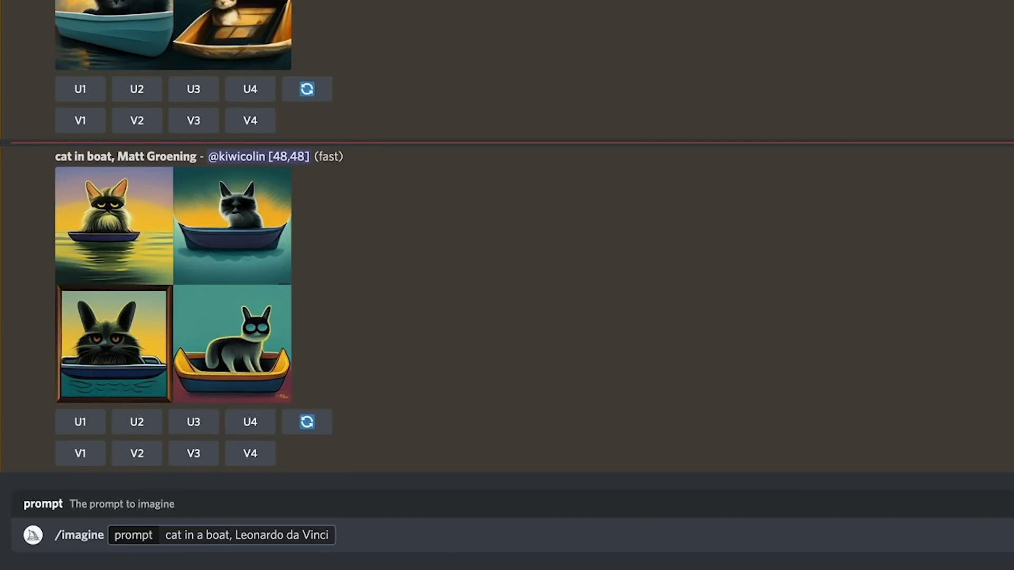
key("Return")
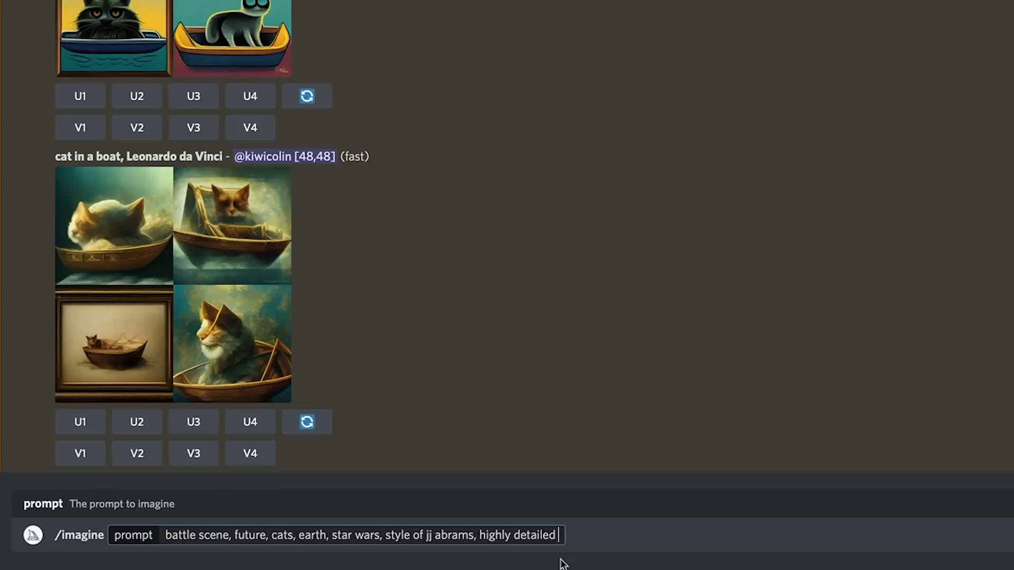
Step: Generate the prompt "battle scene, future, cats, earth, star wars, style of jj abrams, highly detailed" with aspect ratio --ar 16:9
type("--ar")
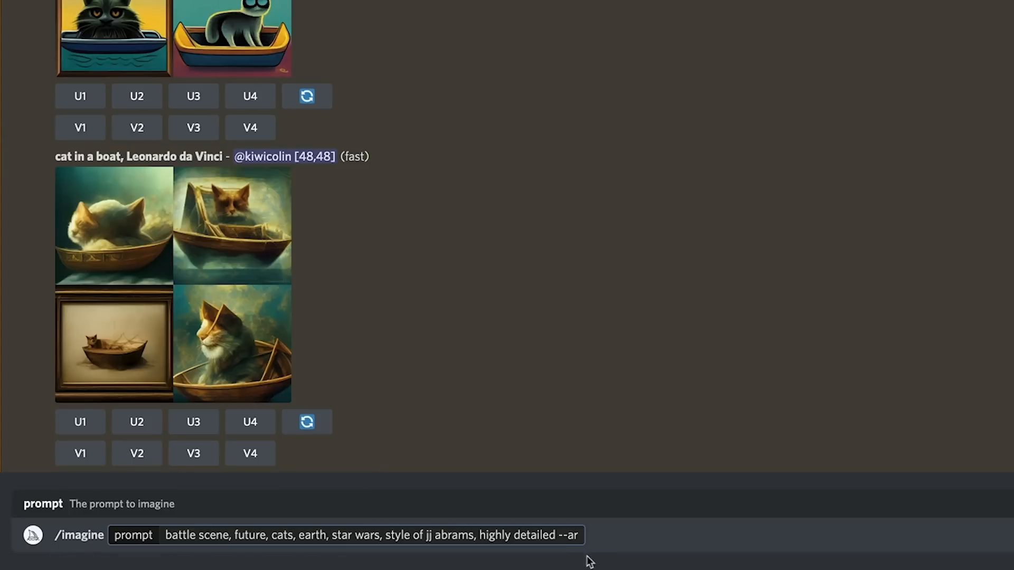
type("16:9")
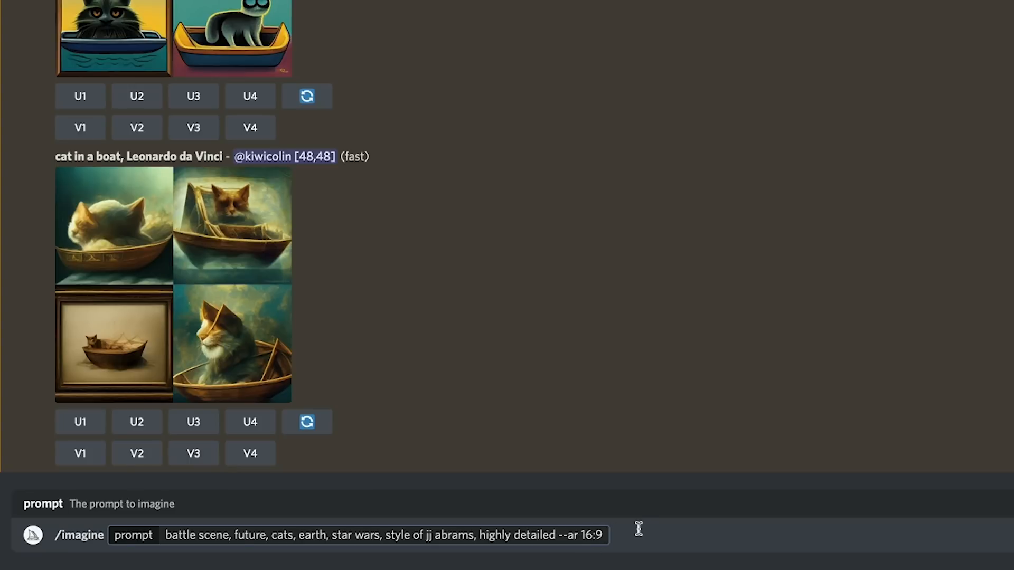
key("Return")
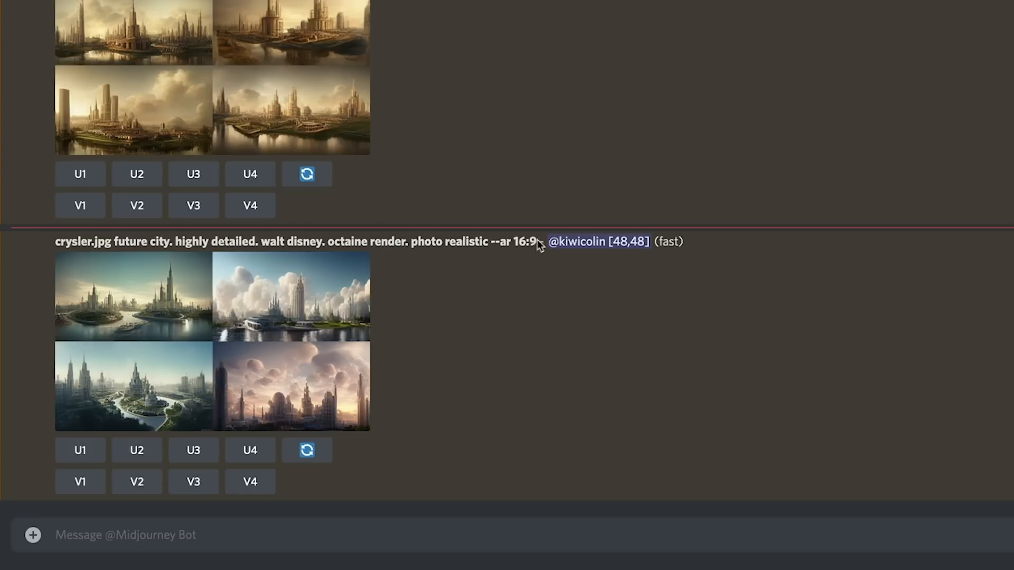
Step: Copy the future-city prompt and rerun it as an imagine command with --chaos 1 appended
left_click_drag(537, 241, 56, 232)
key("super+c")
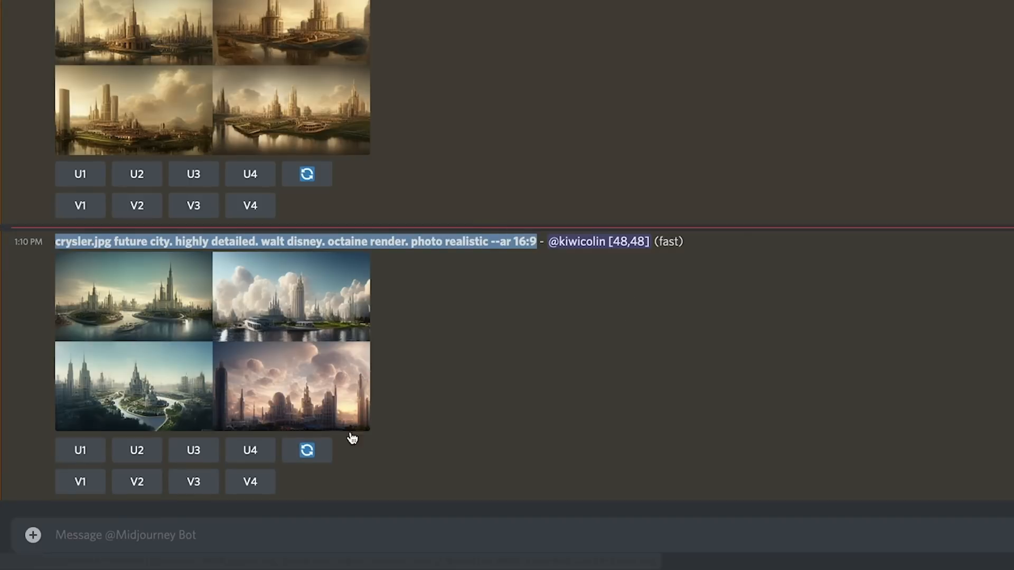
left_click(204, 539)
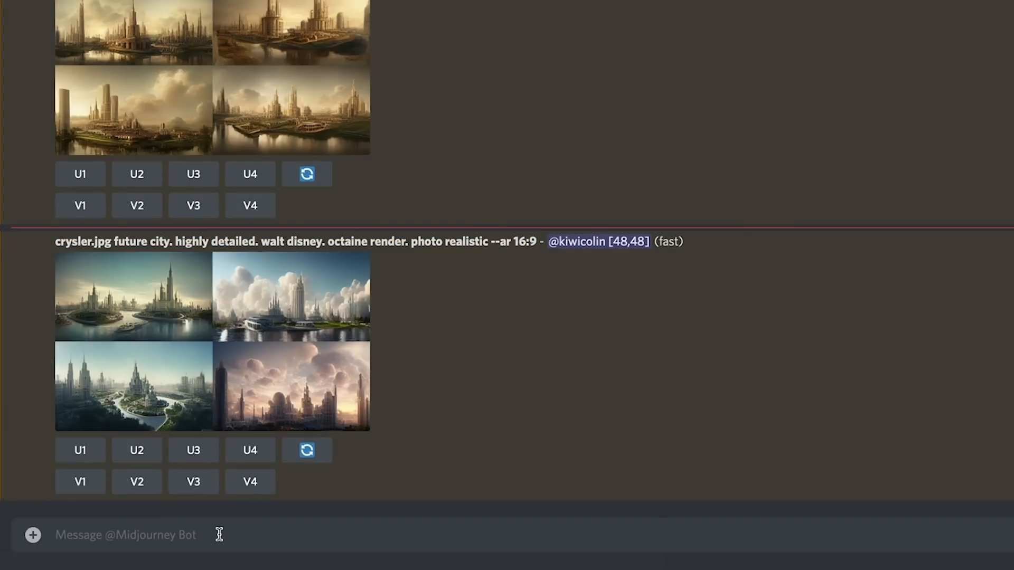
type("/")
left_click(137, 477)
key("super+v")
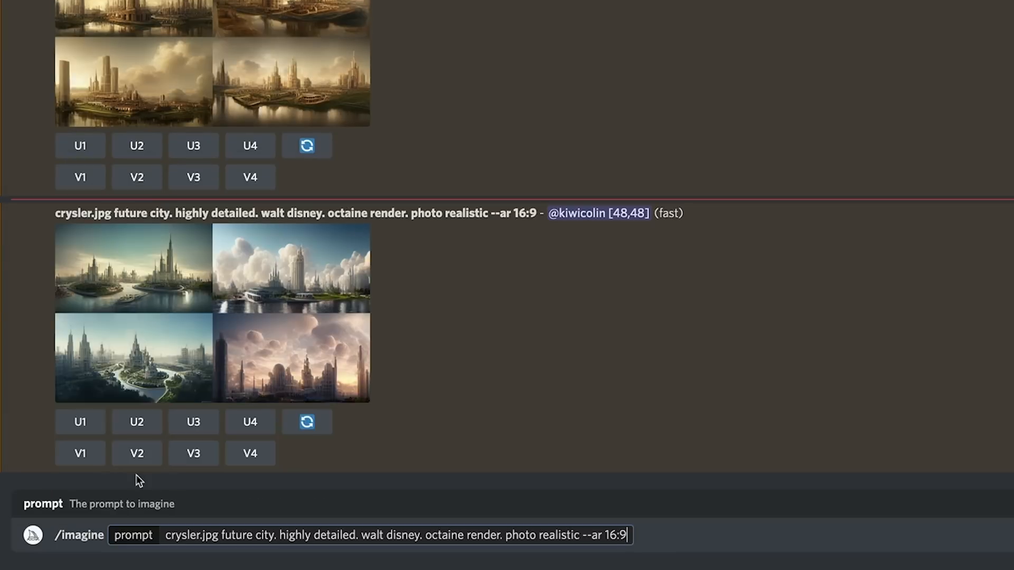
type("--chaos")
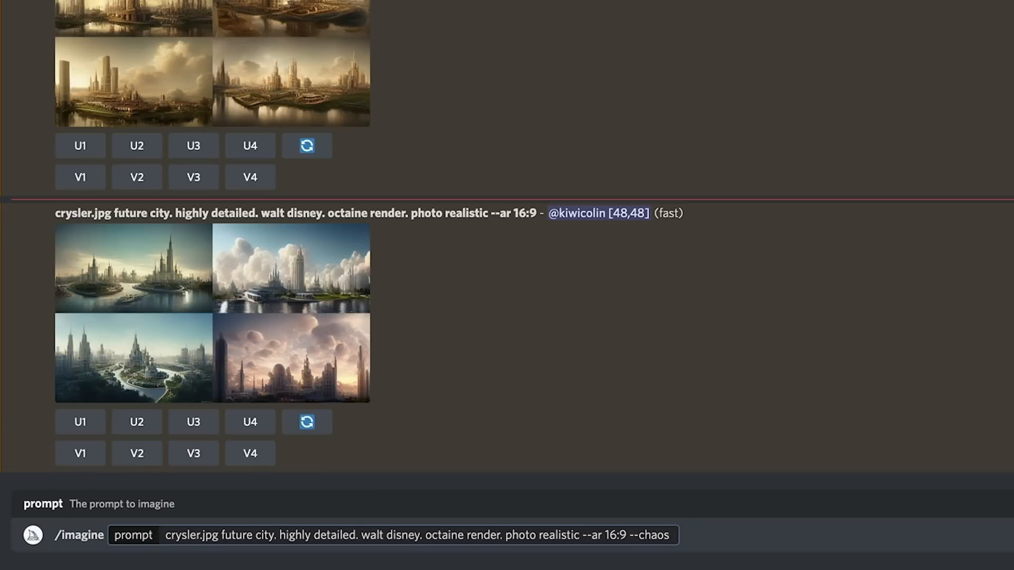
type(" 1")
left_click_drag(684, 535, 157, 529)
key("ctrl+c")
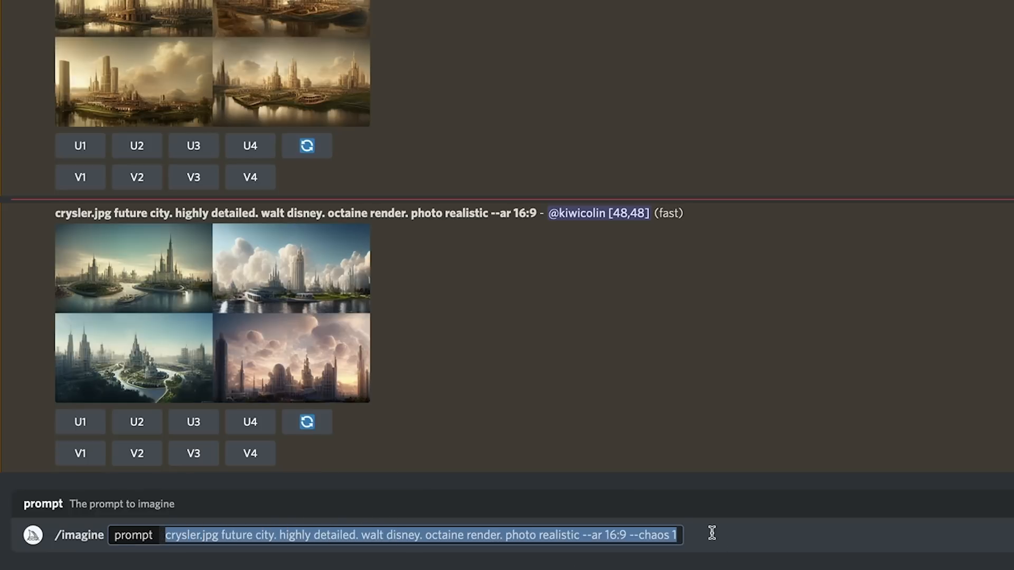
left_click(679, 535)
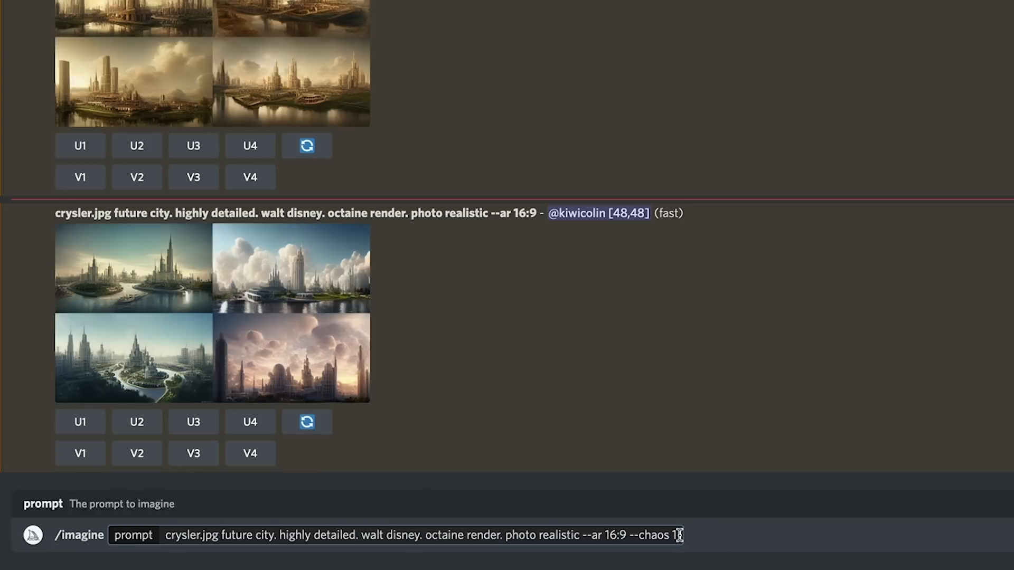
key("Return")
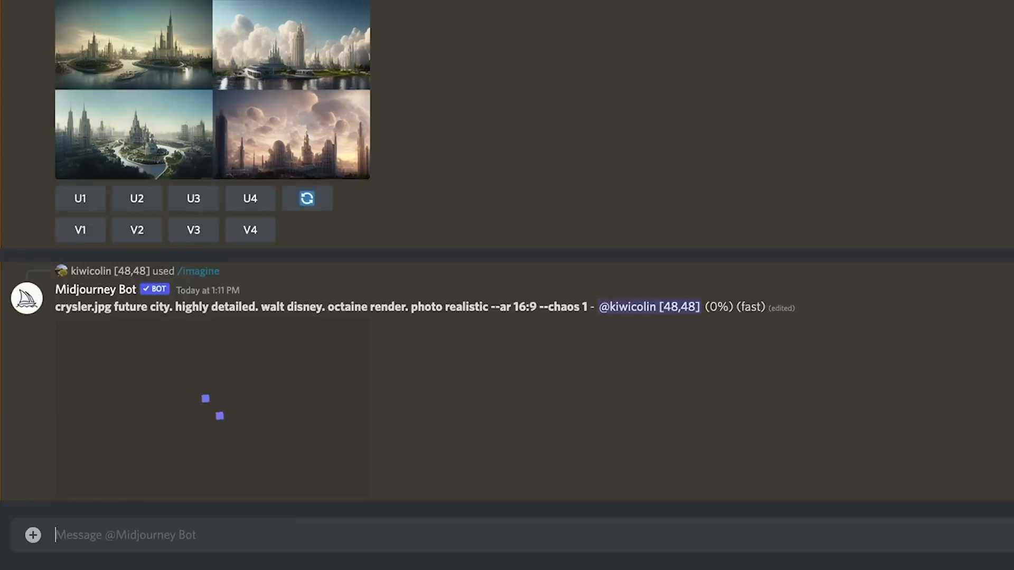
Step: Rerun the same future-city imagine prompt with the chaos value changed to --chaos 99
type("/imagine")
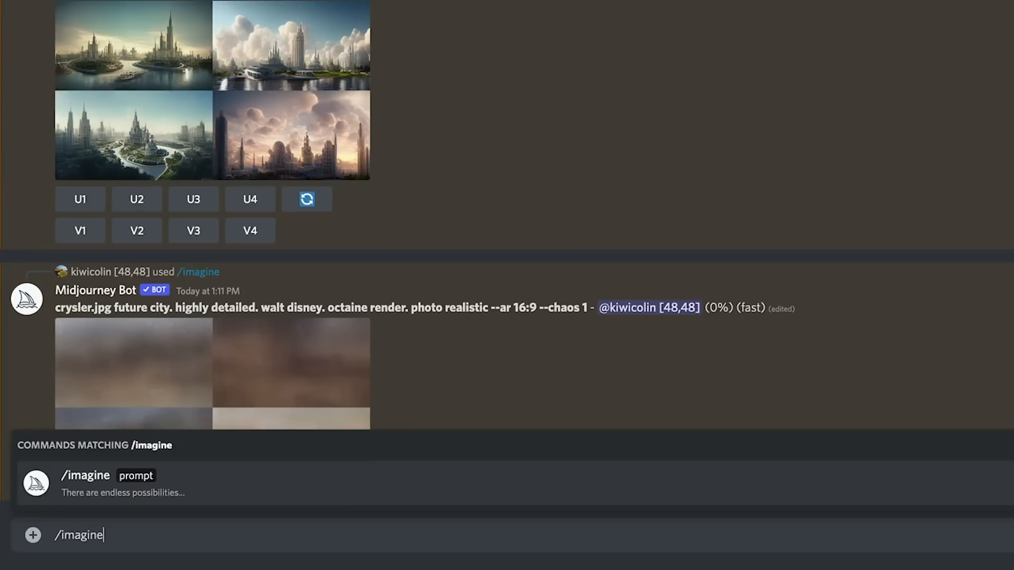
left_click(153, 478)
key("ctrl+v")
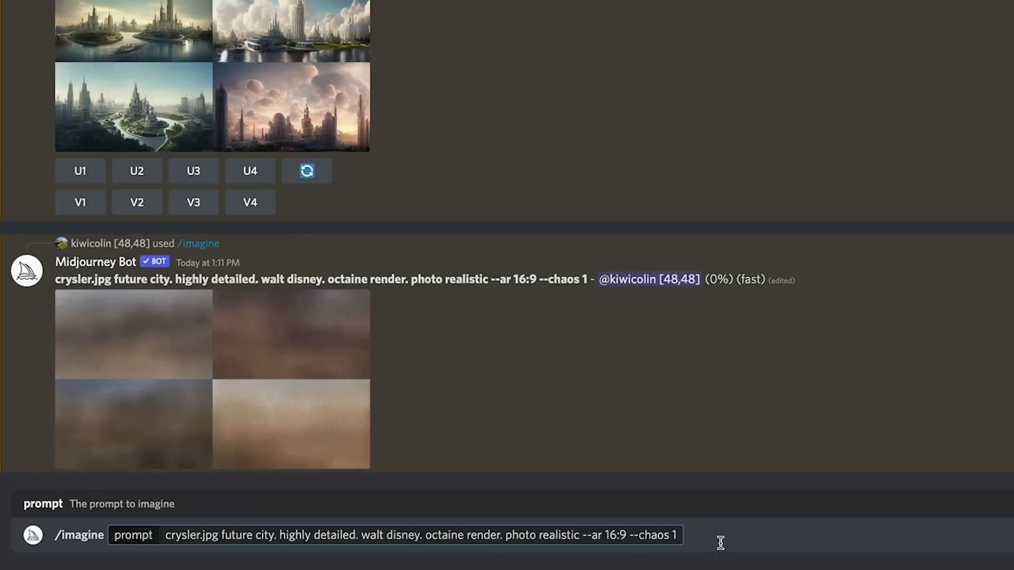
key("BackSpace")
type("99")
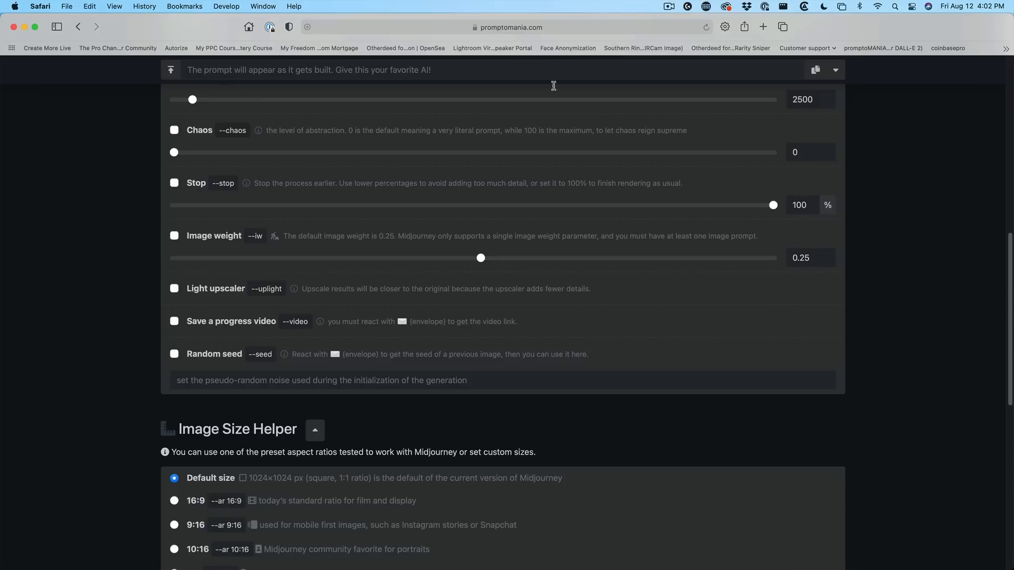
Step: Switch to the promptomania Prompt Builder and enter "landscape" as first subject and "fishing" as second subject
scroll(587, 214, "up", 10)
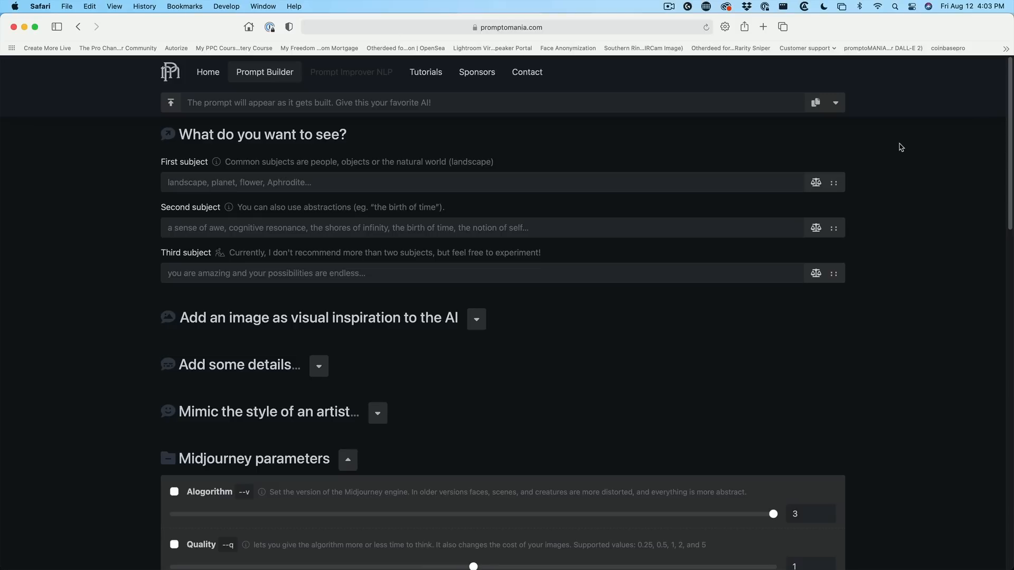
left_click(231, 182)
type("landscape")
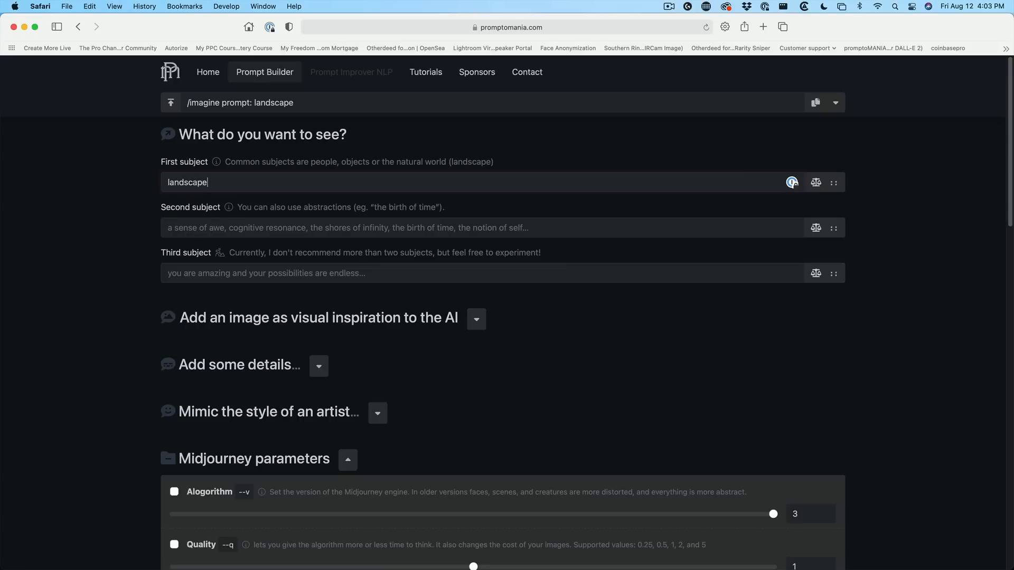
left_click(220, 229)
type("fishing")
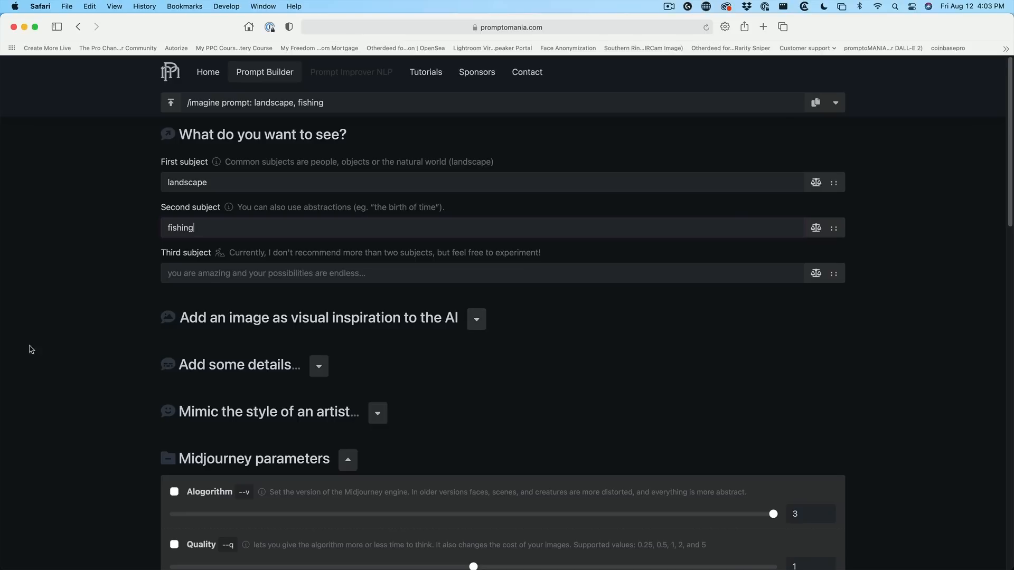
Step: Expand the details section and add the Cinematic scene from the Camera category
scroll(285, 343, "down", 1)
left_click(319, 357)
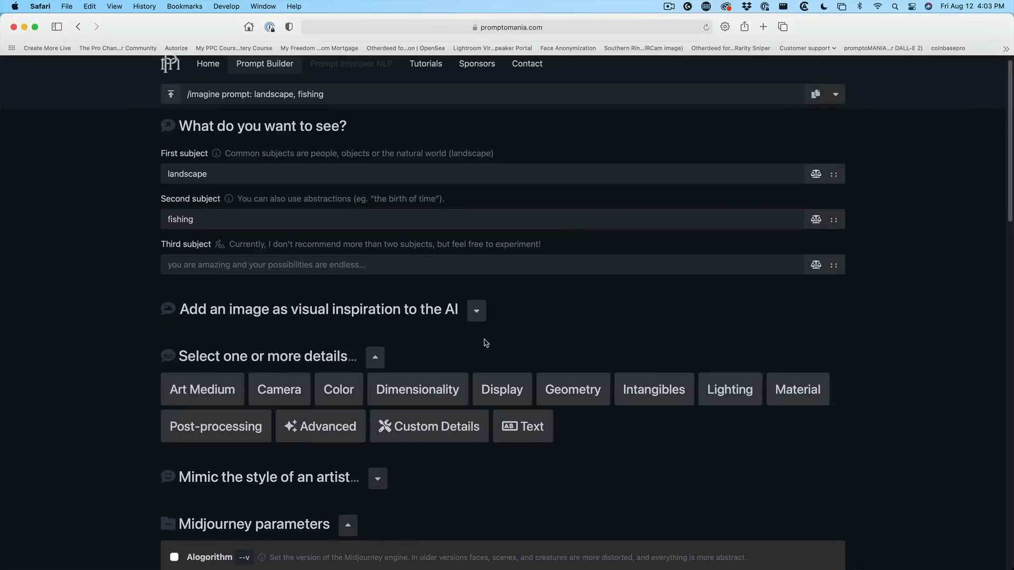
scroll(686, 324, "down", 2)
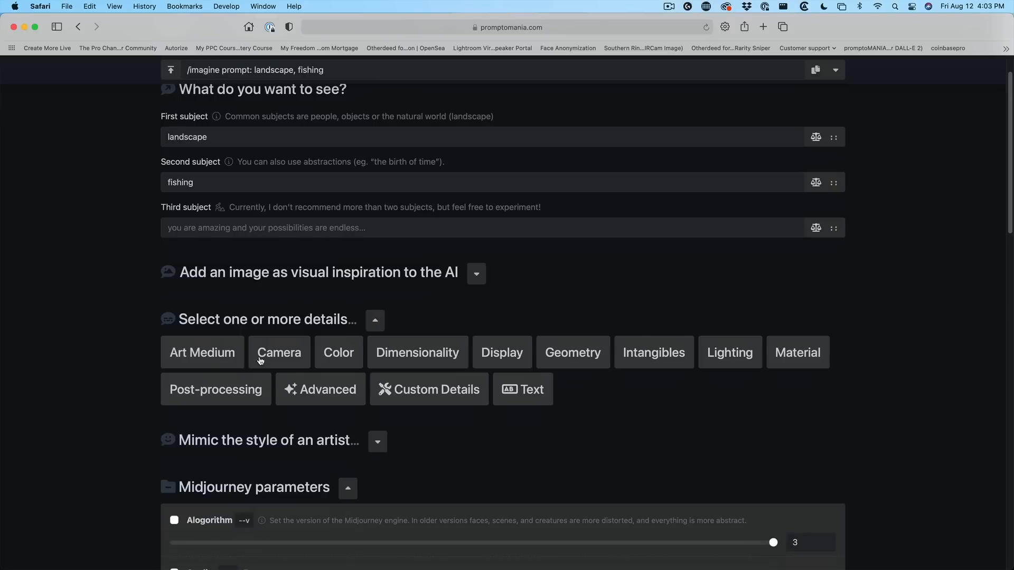
left_click(284, 356)
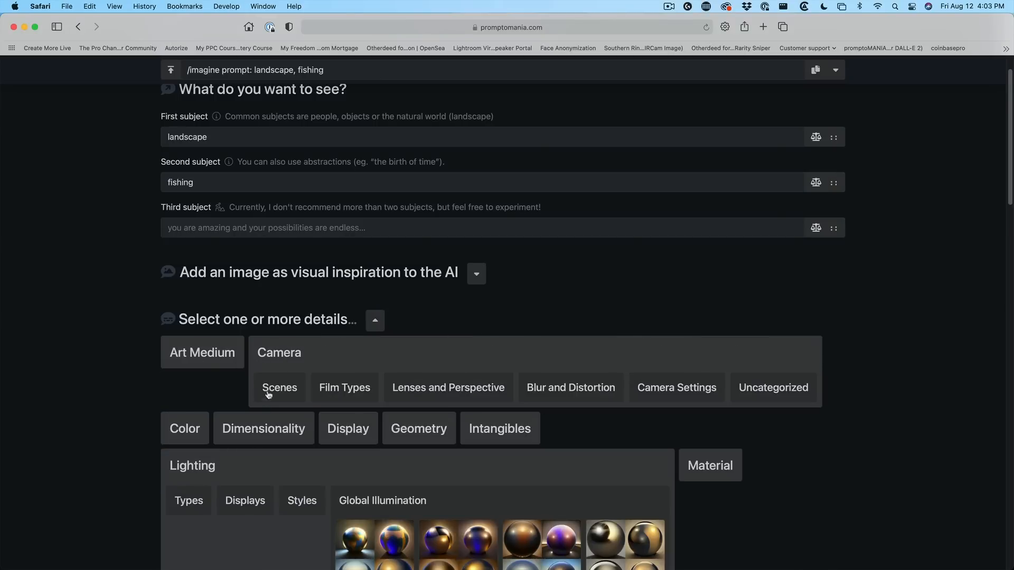
left_click(278, 391)
scroll(637, 325, "down", 5)
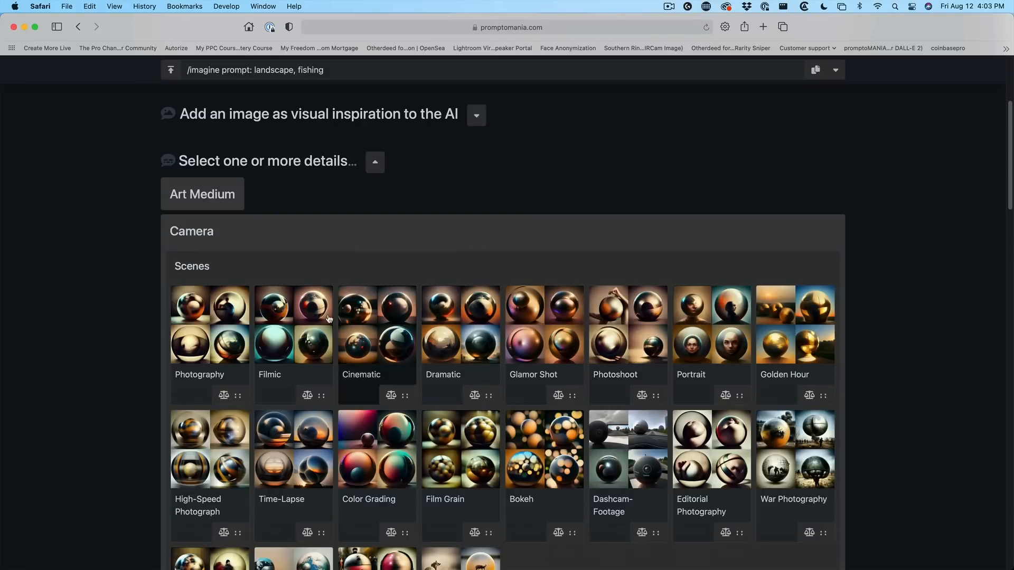
left_click(376, 346)
Step: Add the Cinecolor detail from the Color category's Motion Picture Process options
scroll(677, 259, "down", 1)
scroll(677, 259, "down", 12)
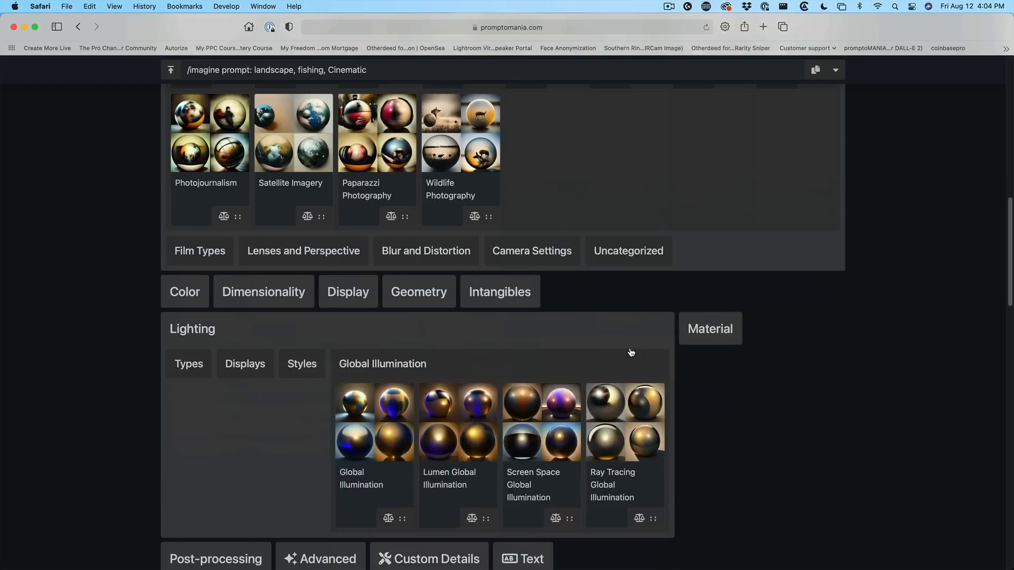
left_click(196, 292)
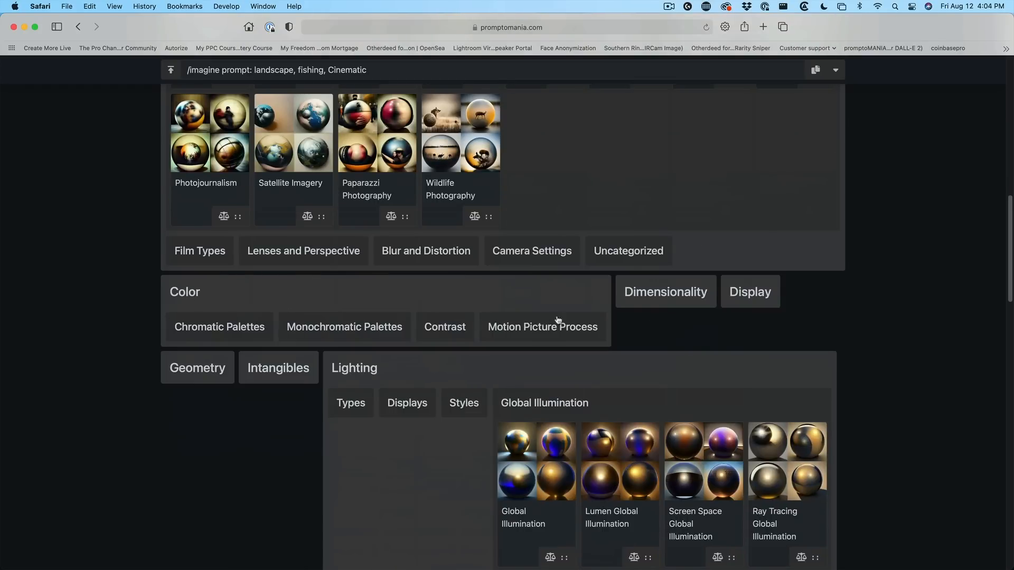
left_click(519, 329)
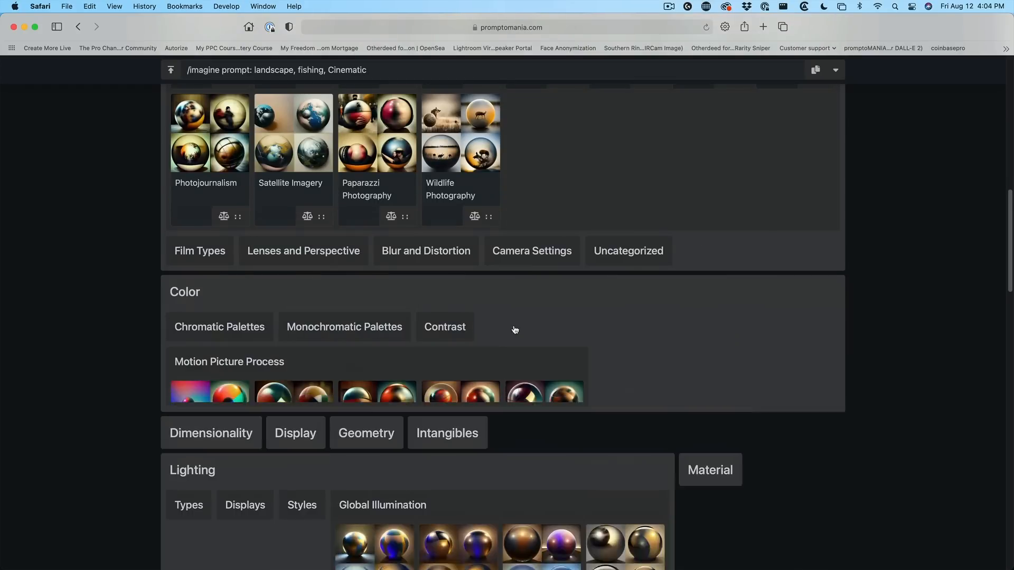
scroll(615, 353, "down", 1)
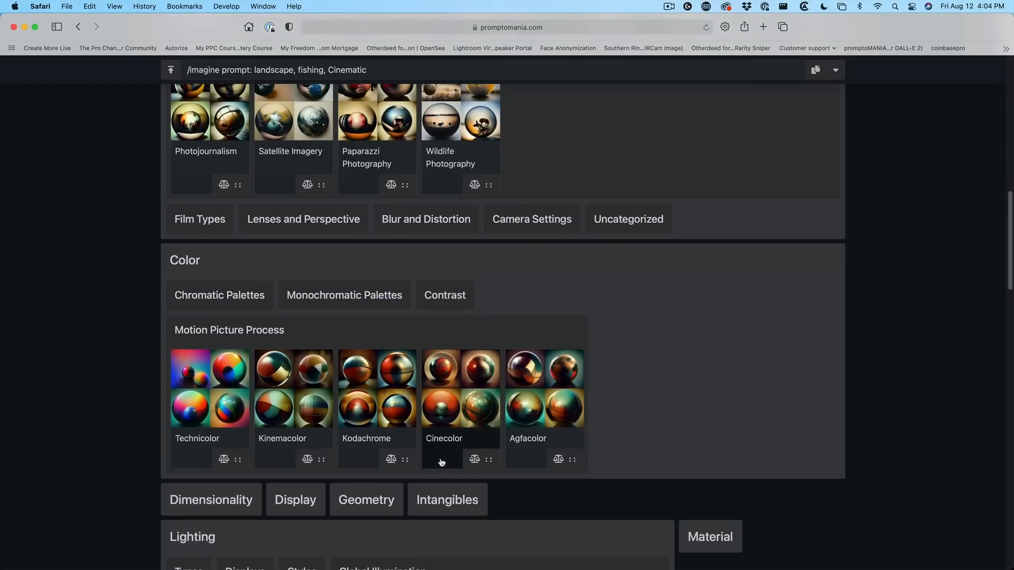
left_click(448, 417)
Step: Add Ray Tracing Global Illumination from the Lighting detail options
scroll(649, 347, "down", 5)
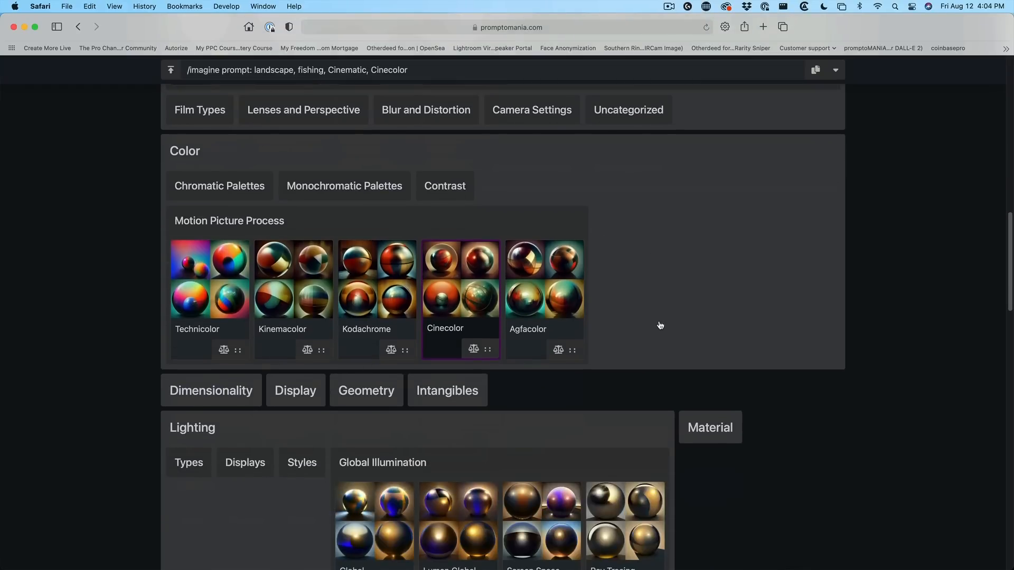
scroll(483, 314, "down", 3)
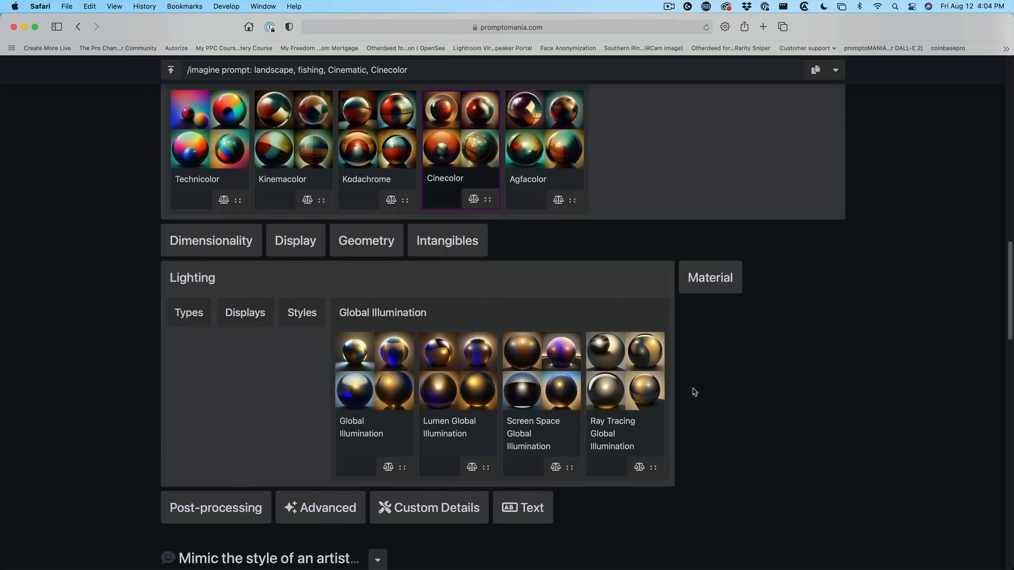
left_click(625, 371)
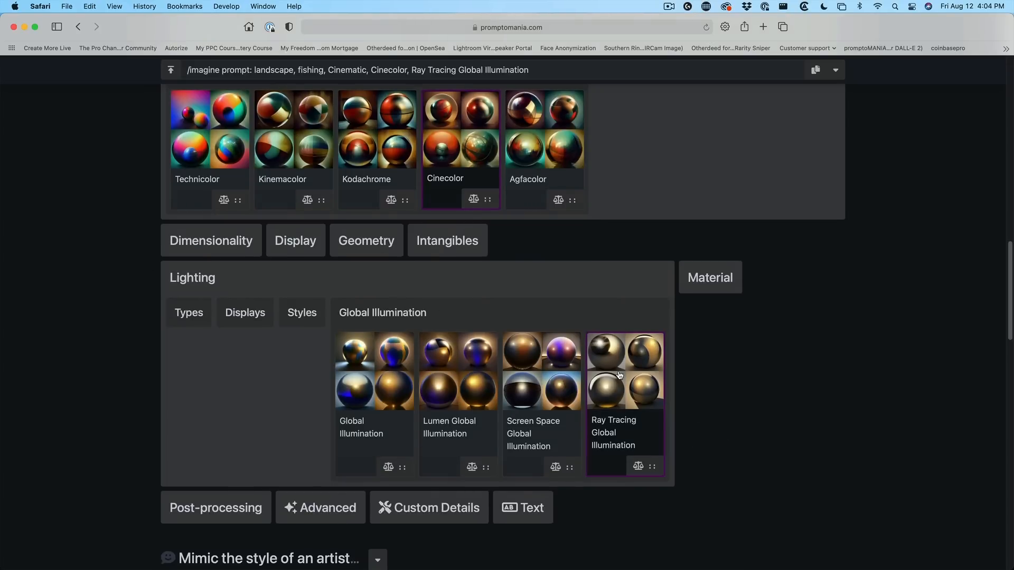
Step: Expand the art styles section and add the Octane render style to the prompt
scroll(312, 357, "down", 5)
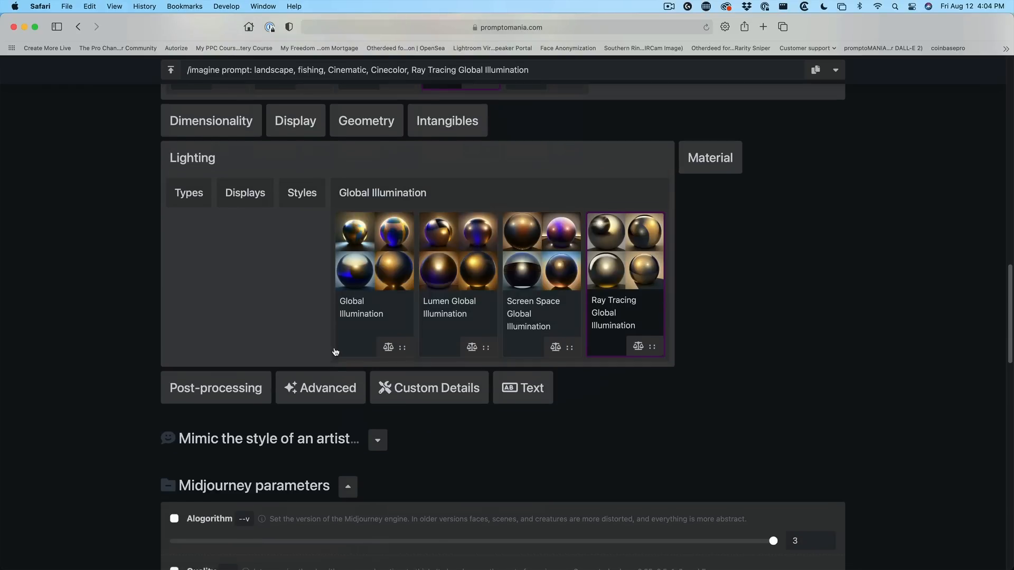
scroll(281, 250, "down", 1)
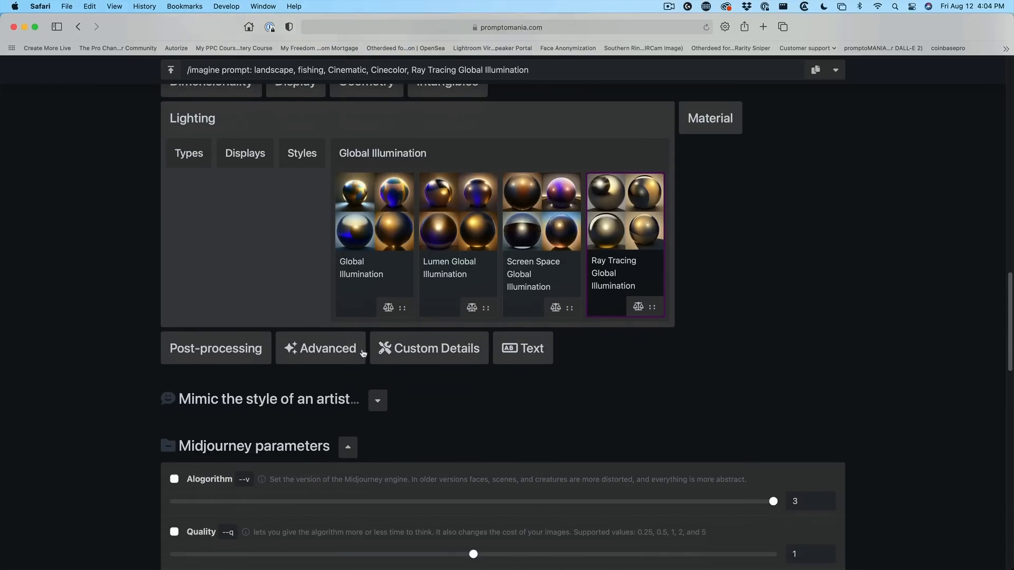
scroll(313, 256, "down", 2)
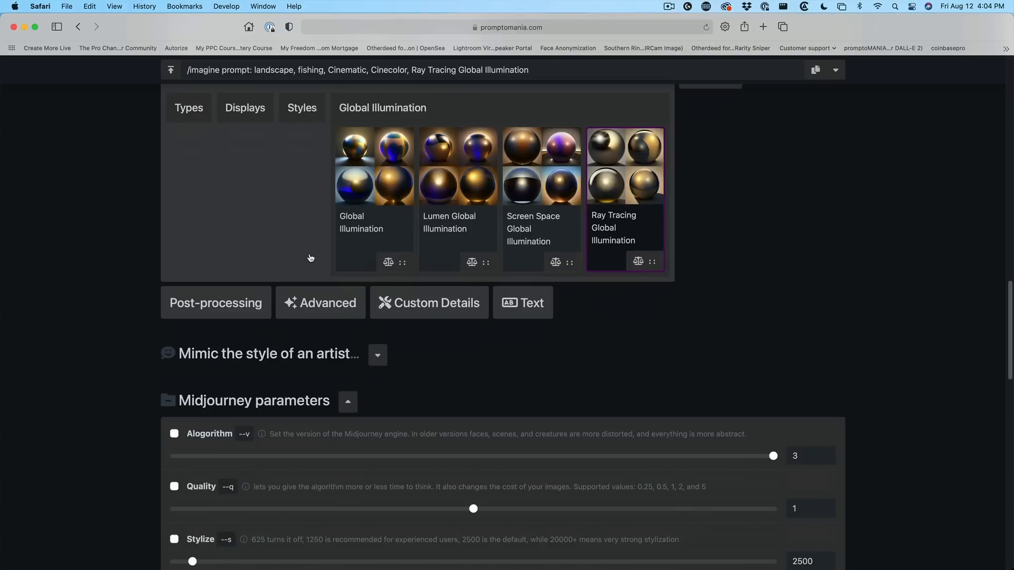
scroll(311, 257, "down", 2)
left_click(336, 318)
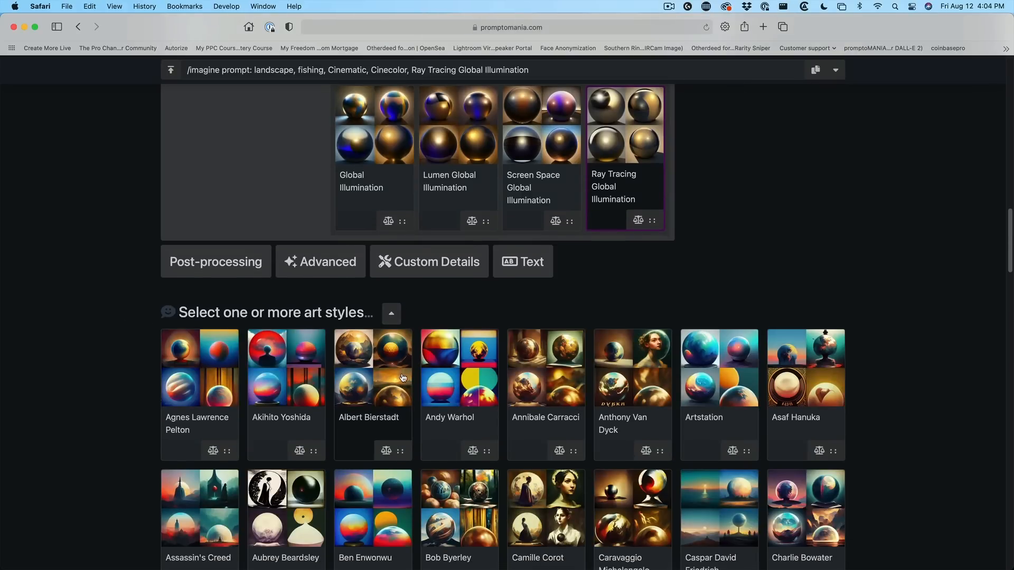
scroll(328, 374, "down", 5)
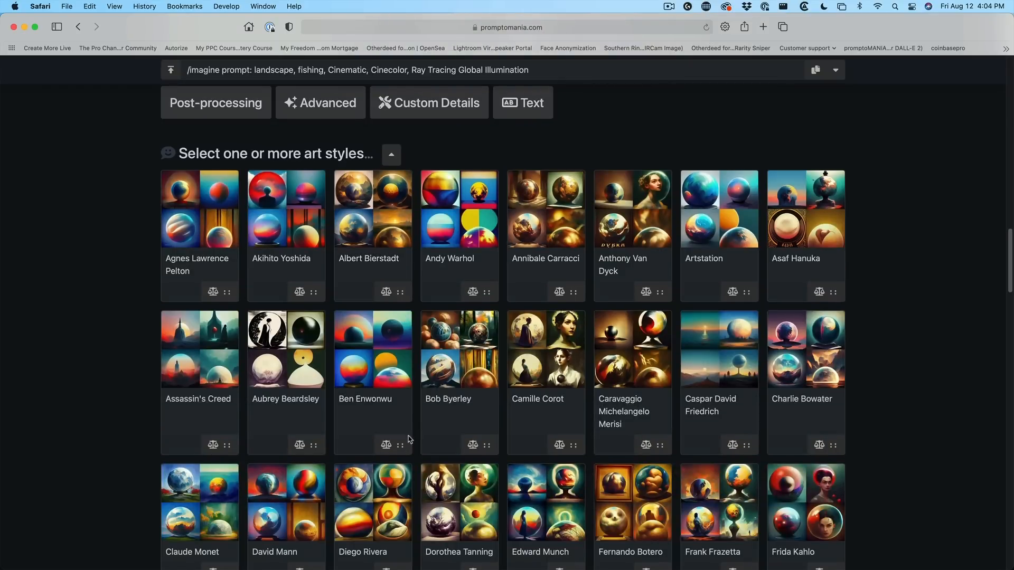
scroll(325, 331, "down", 15)
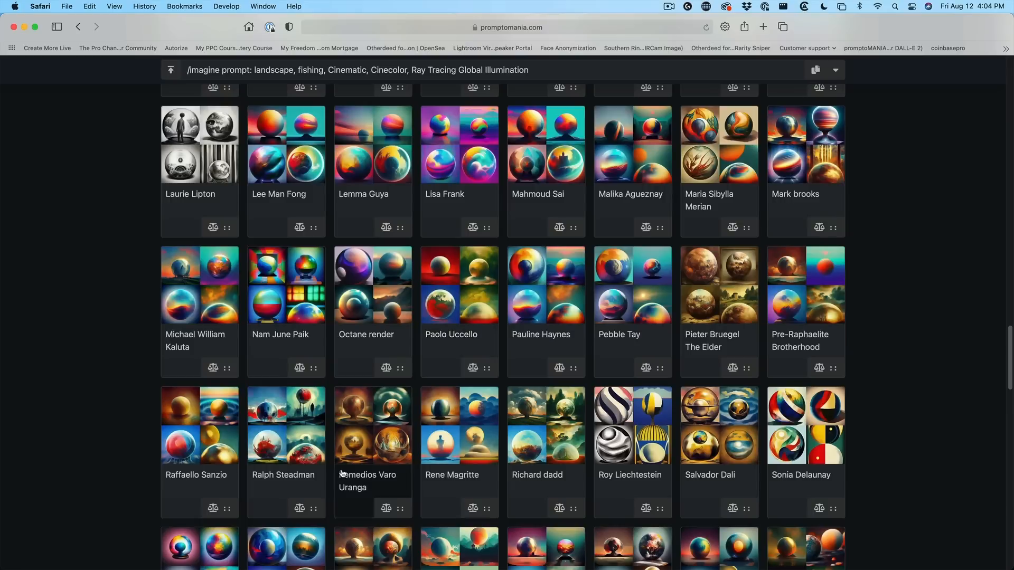
left_click(380, 291)
Step: Copy the finished prompt from the Prompt Builder
scroll(528, 261, "down", 10)
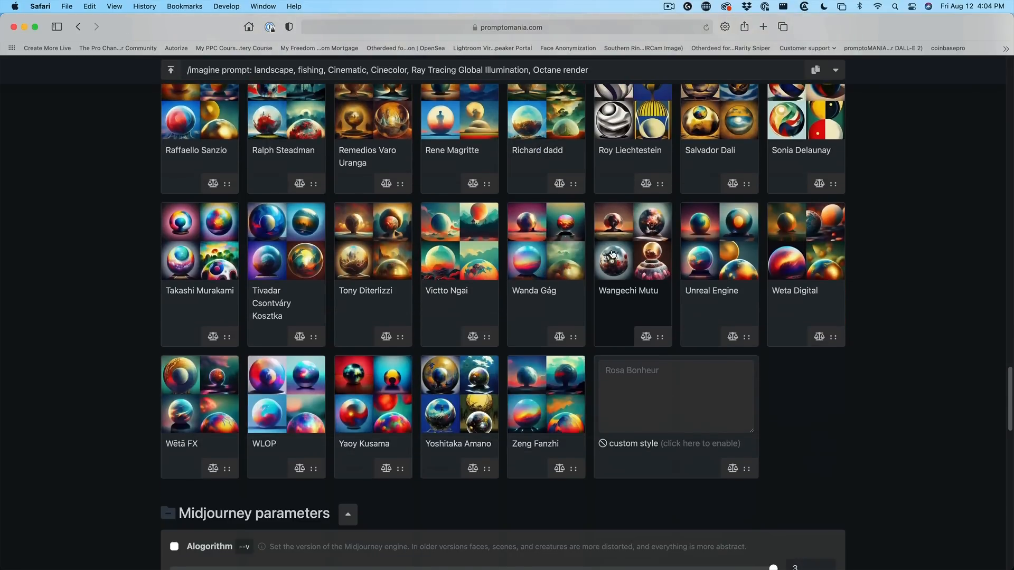
scroll(539, 270, "down", 15)
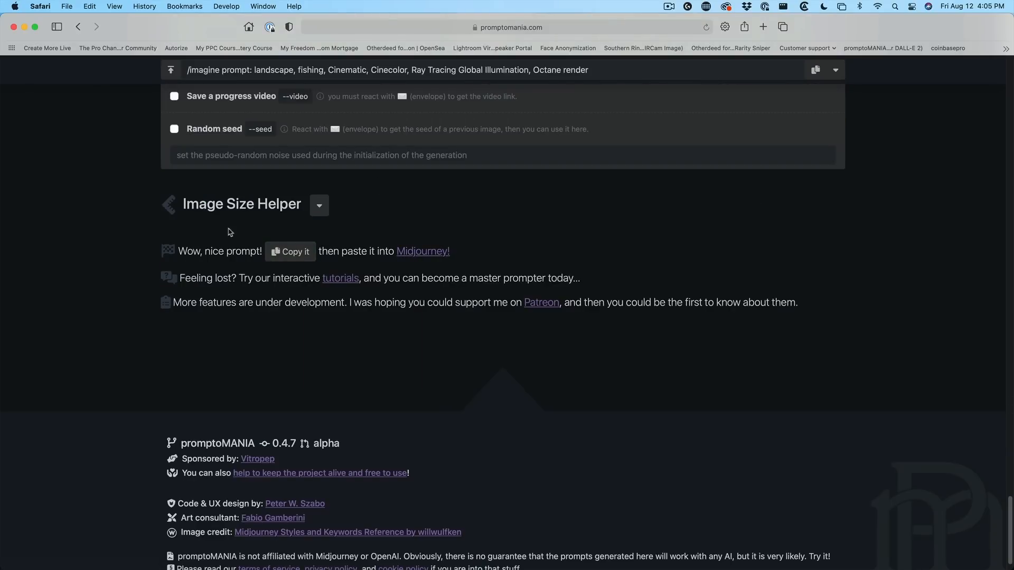
left_click(288, 253)
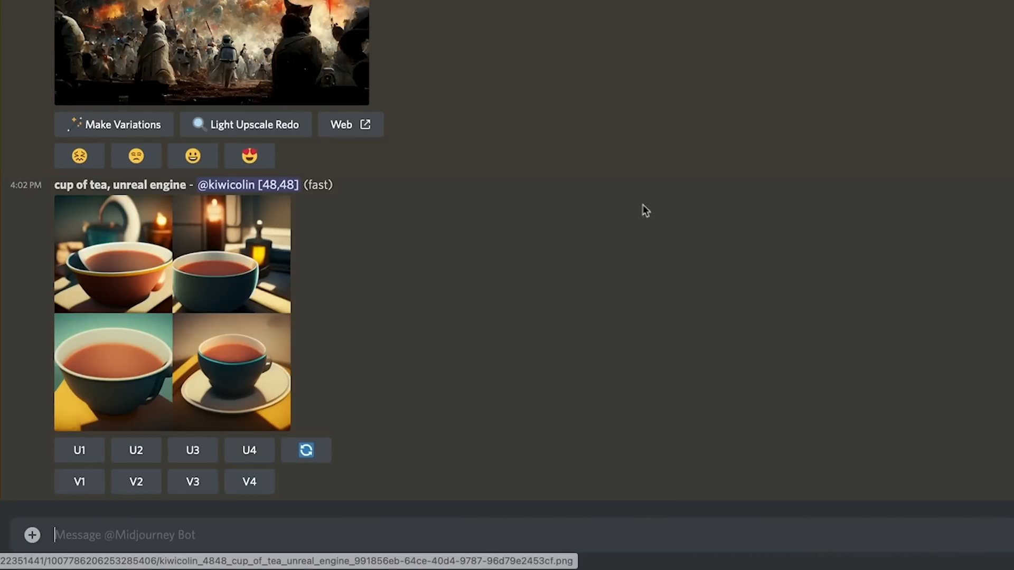
Step: Paste the prompt as an /imagine command to the Midjourney Bot in Discord, send it, and enlarge the resulting image grid
left_click(120, 532)
key("ctrl+v")
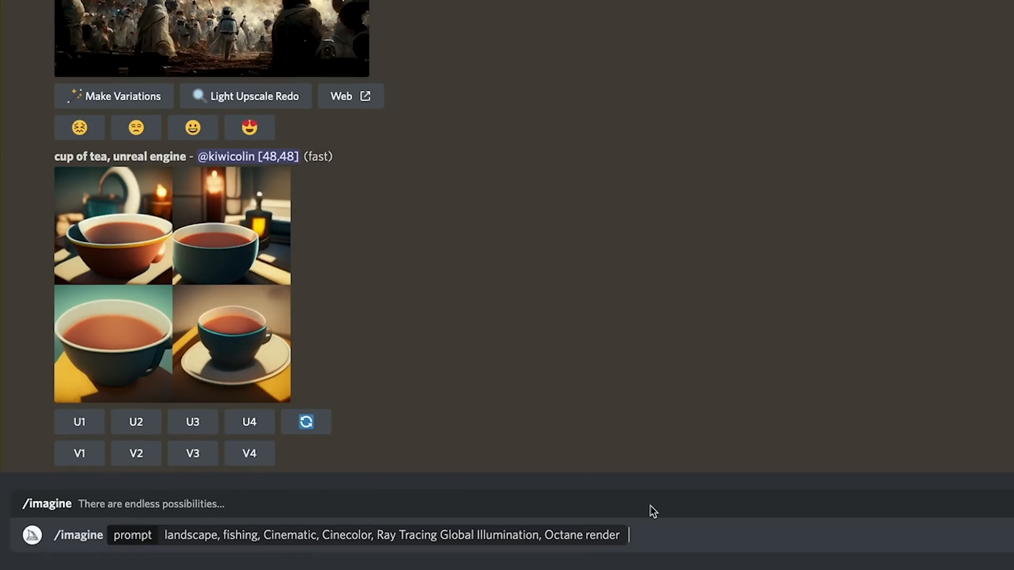
key("Return")
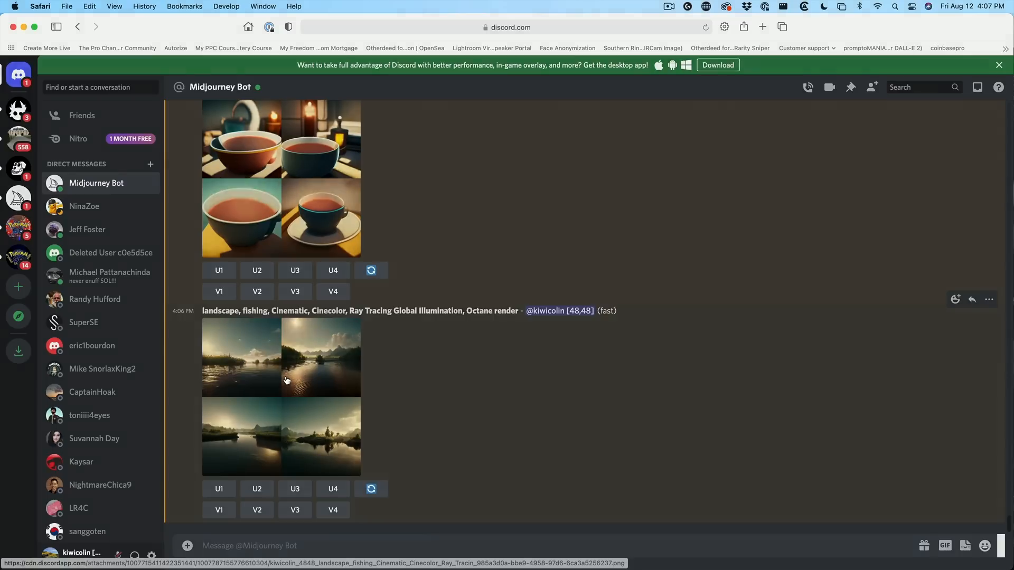
left_click(287, 381)
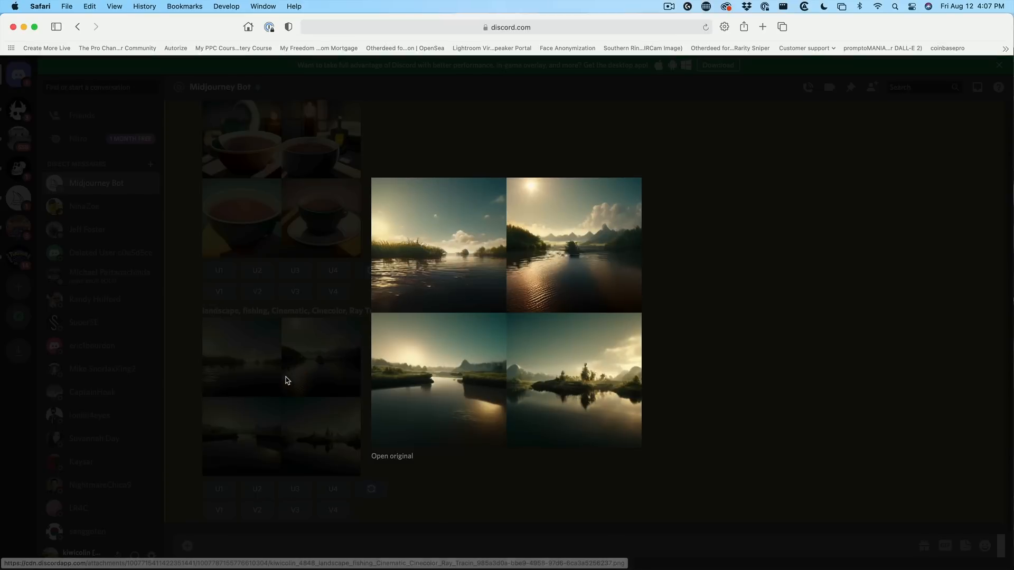